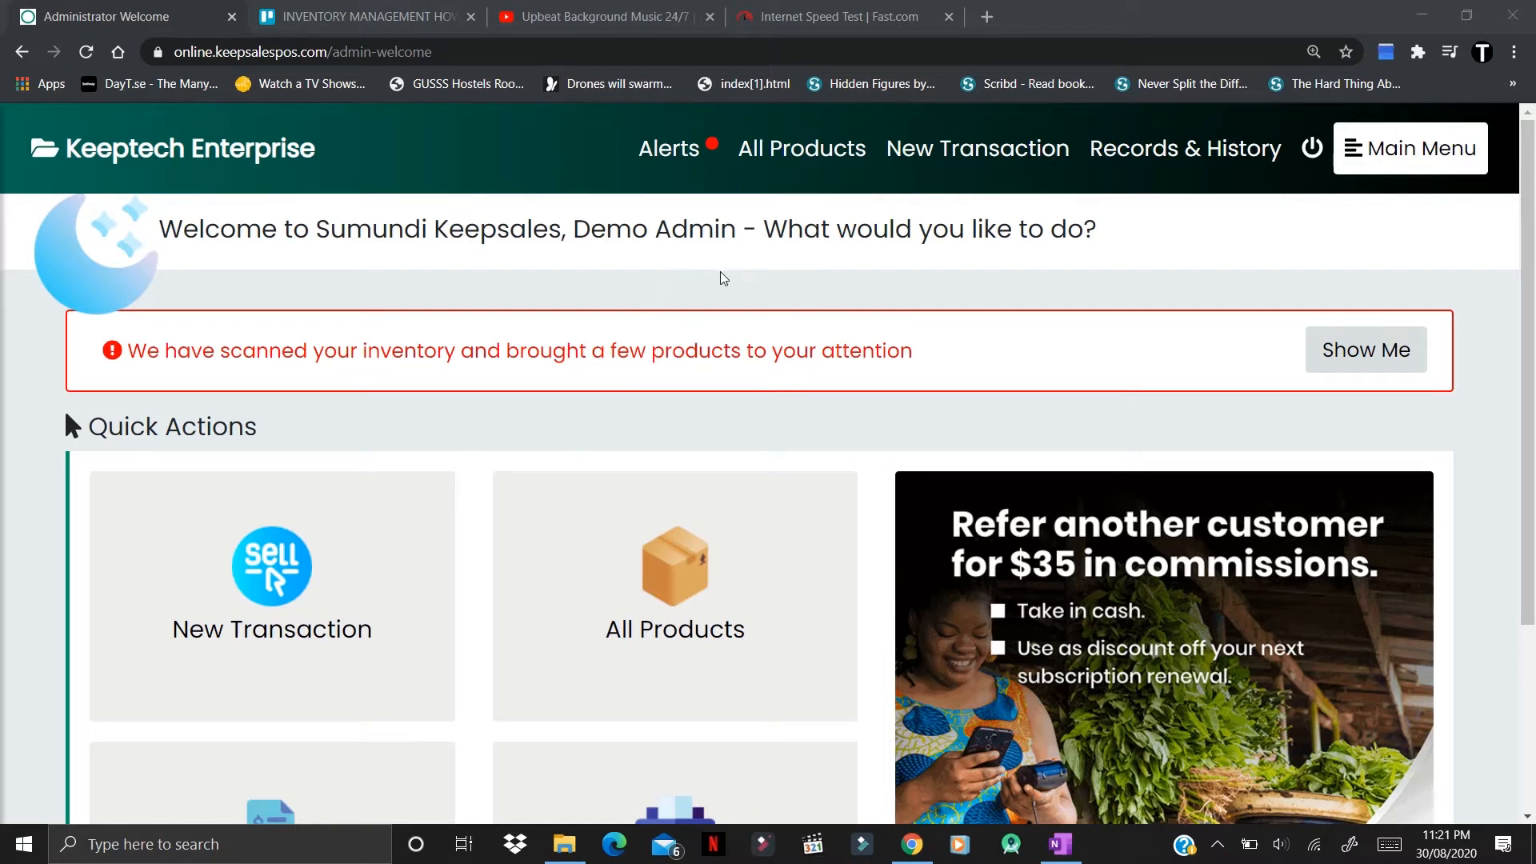
# Open the stock alerts list for the Lapaz shop
pyautogui.click(680, 158)
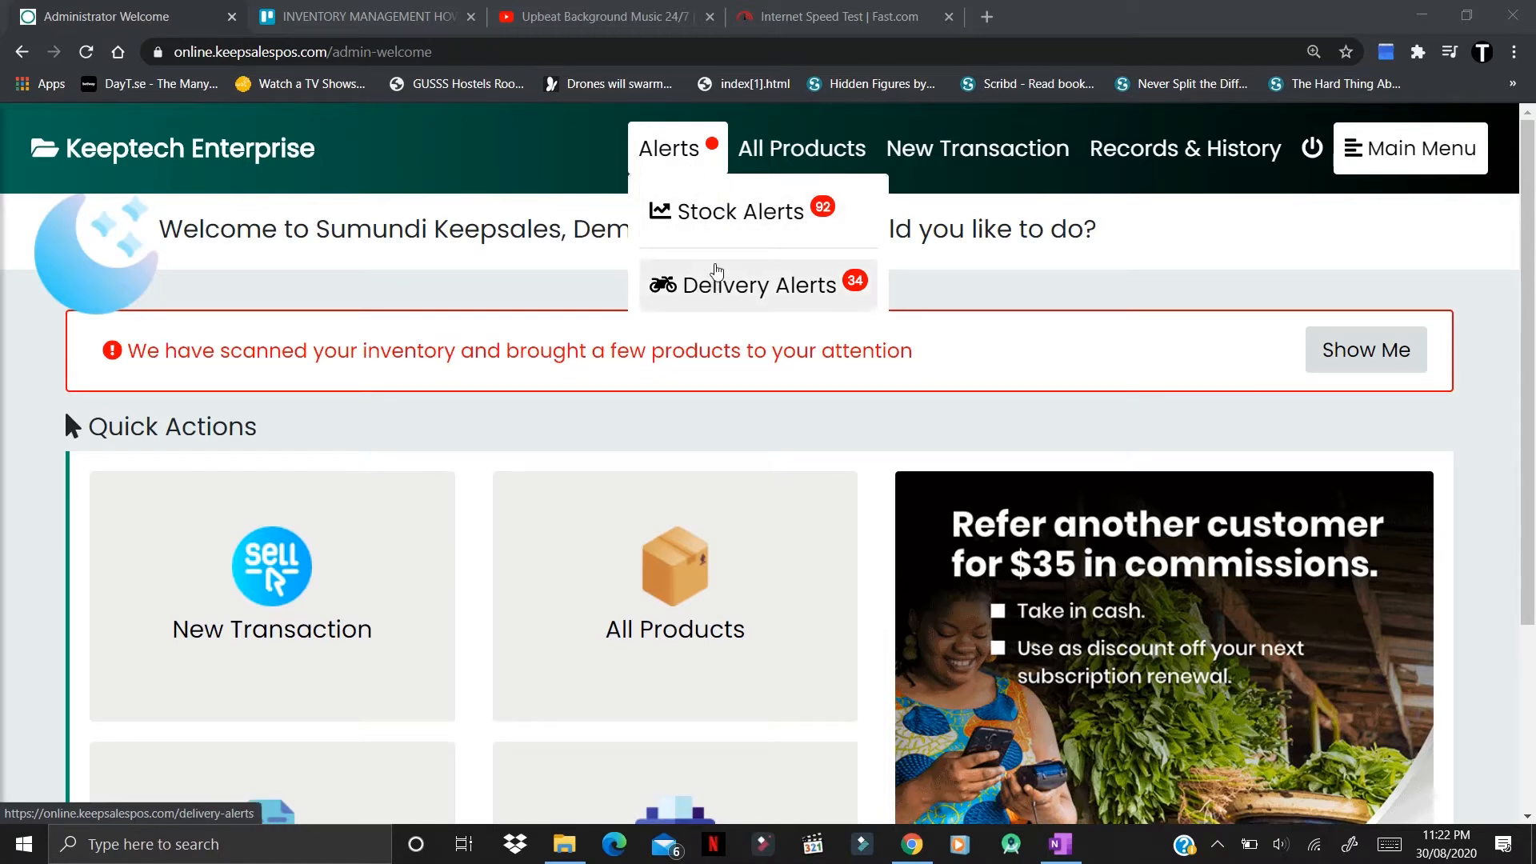
pyautogui.click(747, 214)
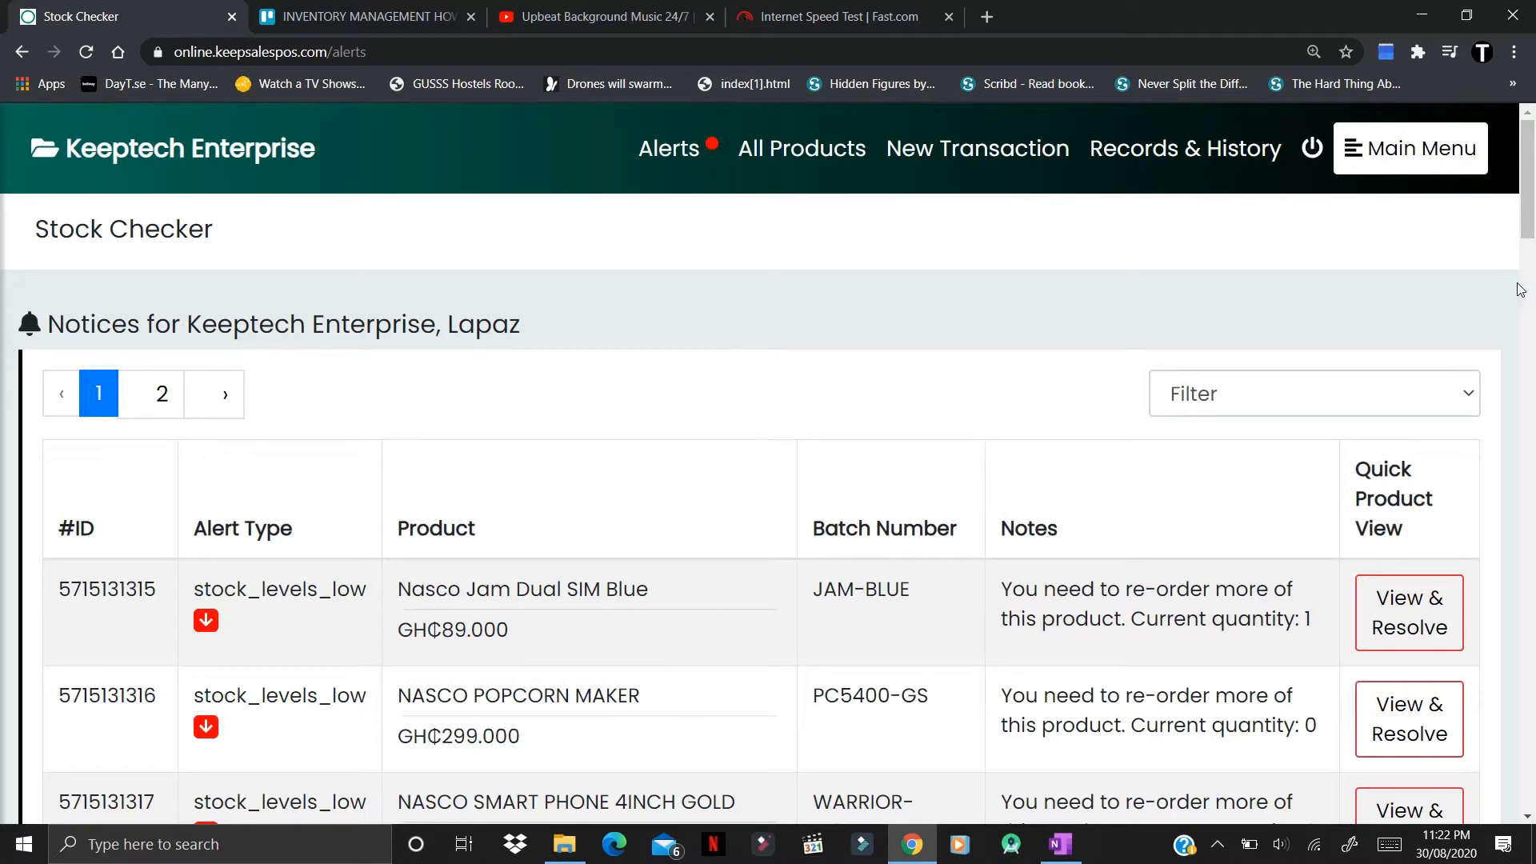
pyautogui.moveTo(1529, 210)
pyautogui.mouseDown()
pyautogui.moveTo(1533, 403)
pyautogui.moveTo(1533, 212)
pyautogui.mouseUp()
# Filter the stock notices to Only Expiring
pyautogui.click(1216, 402)
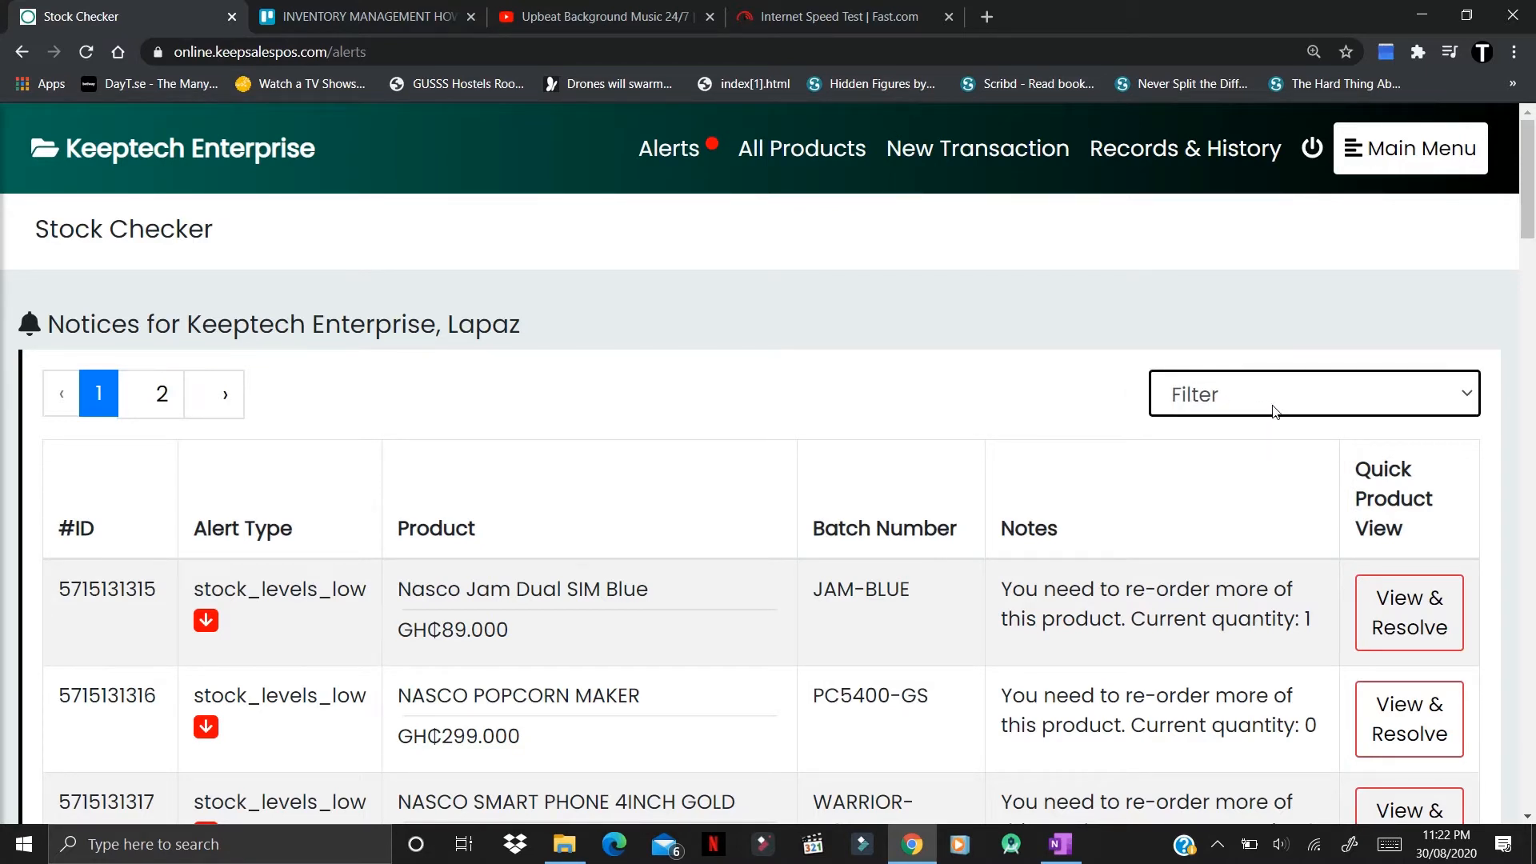
pyautogui.click(1254, 404)
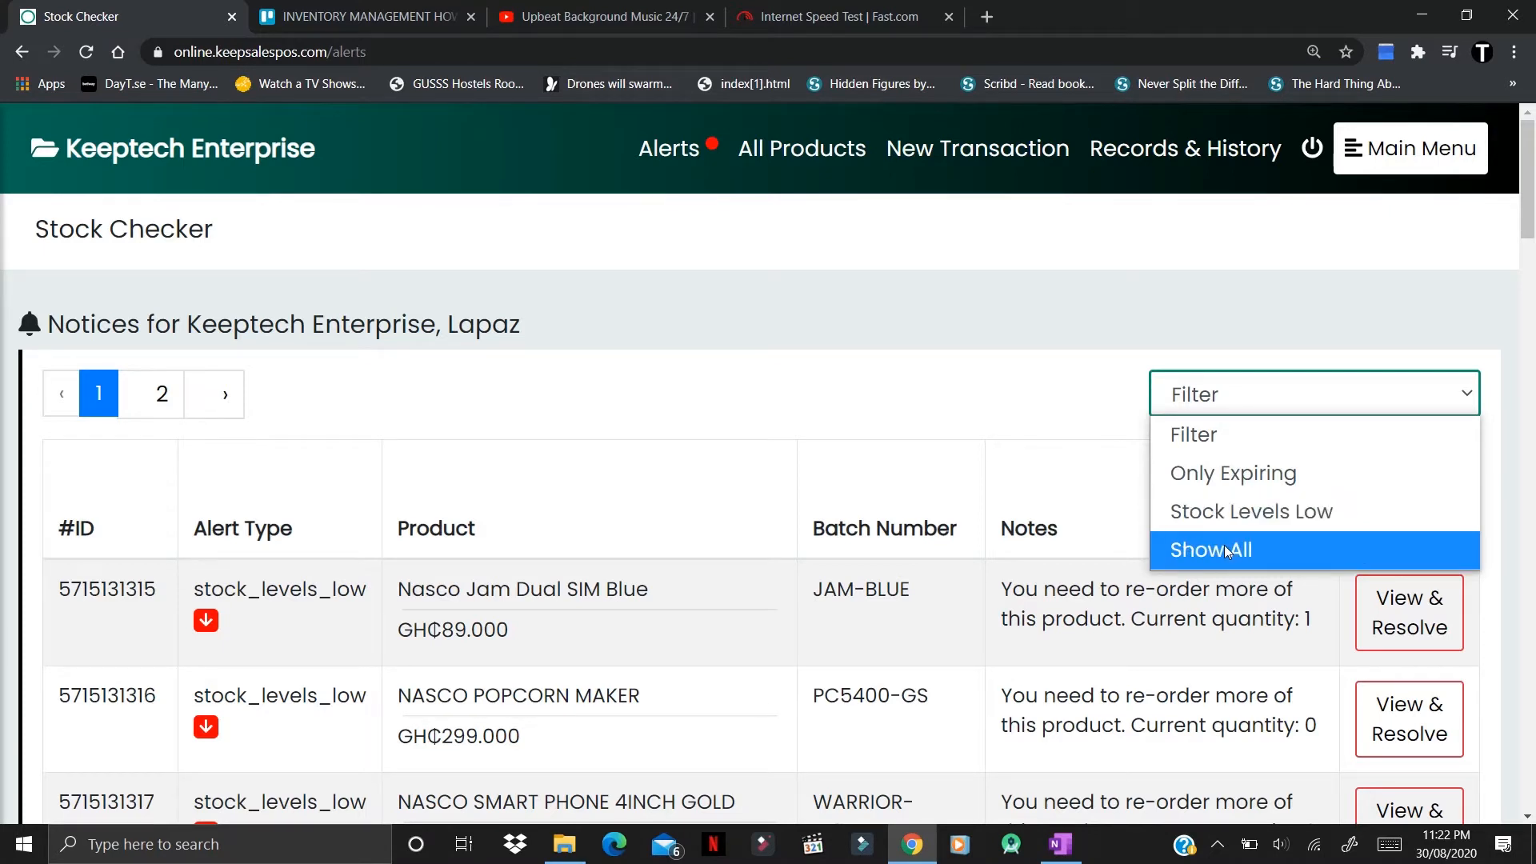
pyautogui.click(1238, 451)
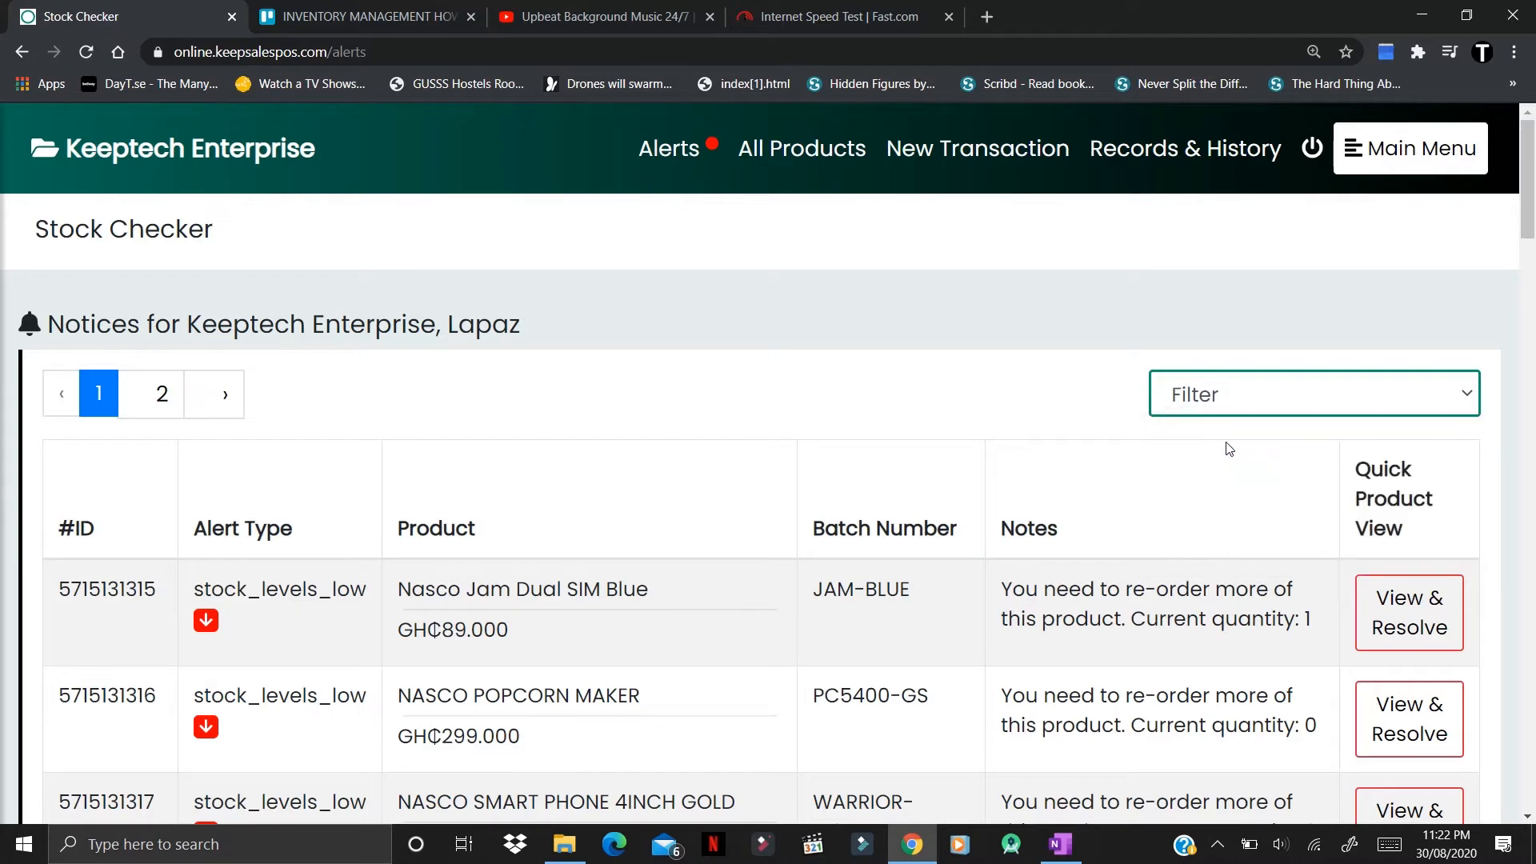
pyautogui.click(1255, 401)
pyautogui.click(1259, 472)
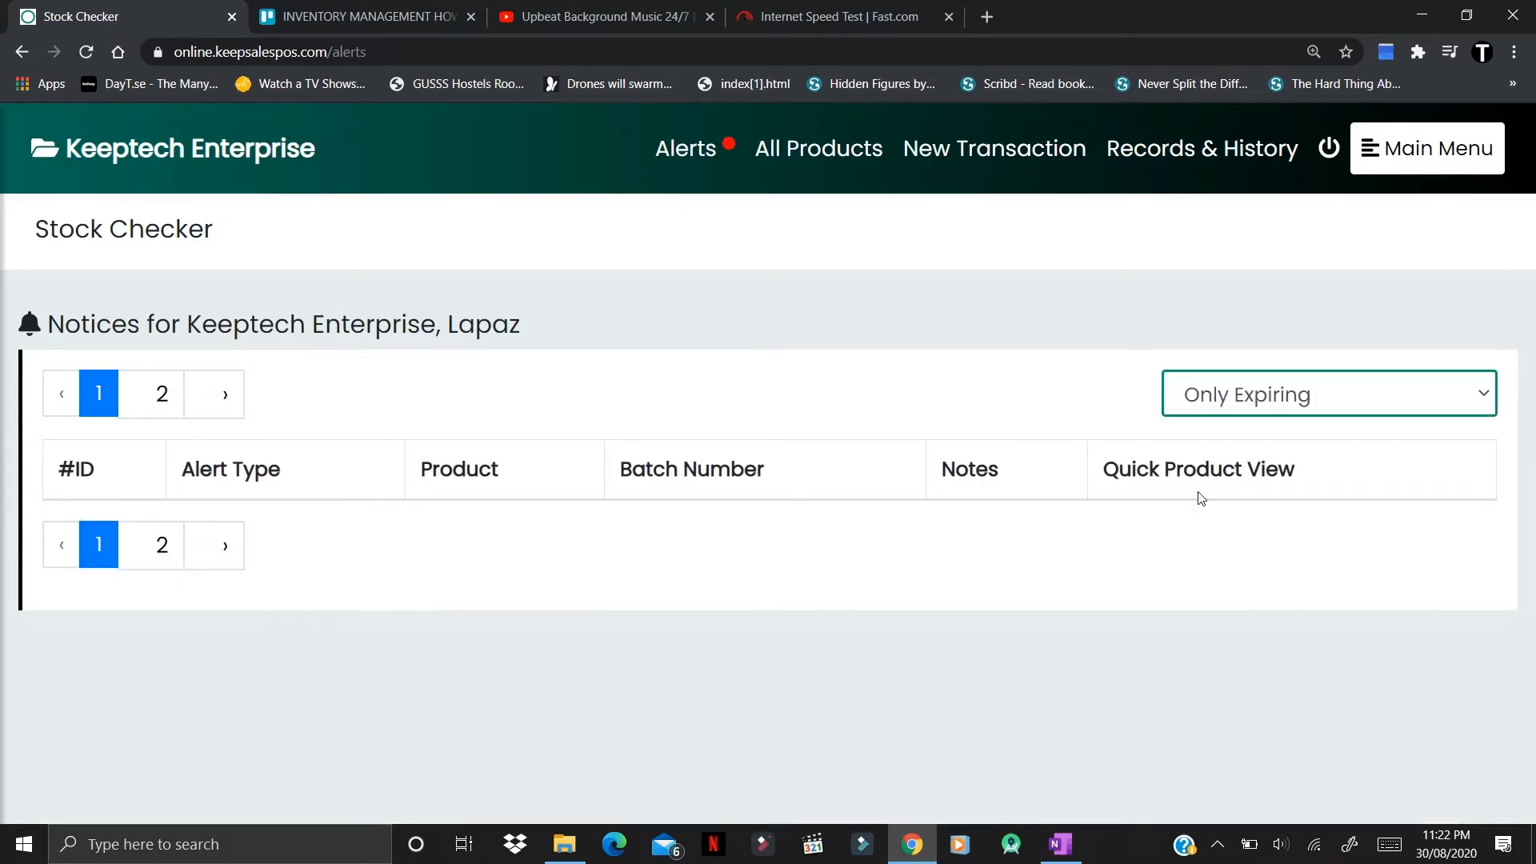
# Filter the stock notices to Stock Levels Low and look through the listed products
pyautogui.click(1281, 398)
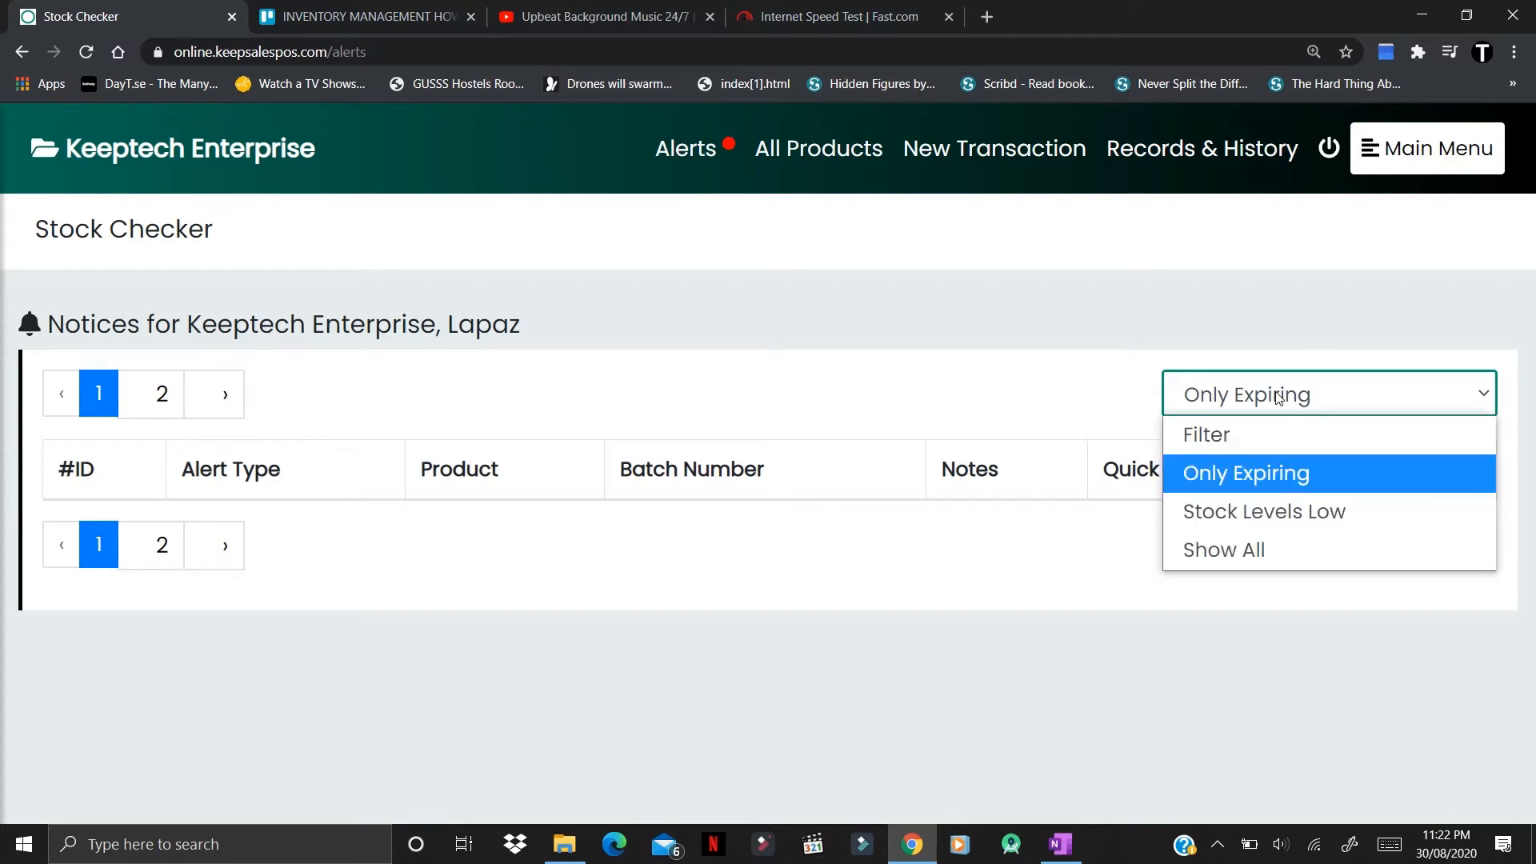
pyautogui.click(1242, 509)
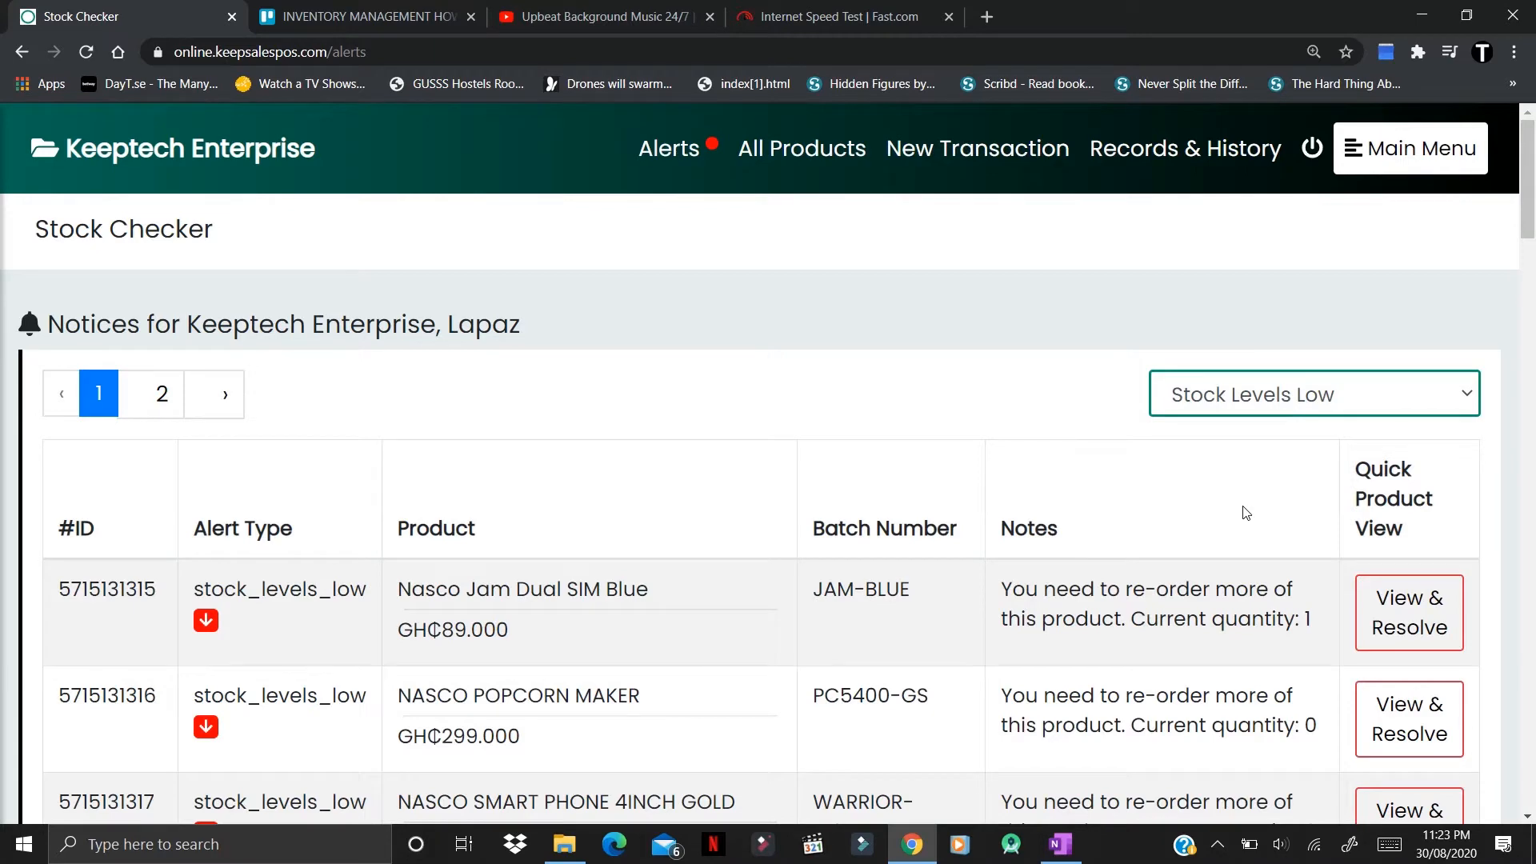
pyautogui.click(1529, 816)
pyautogui.click(1529, 816)
pyautogui.click(1529, 816)
pyautogui.click(1529, 816)
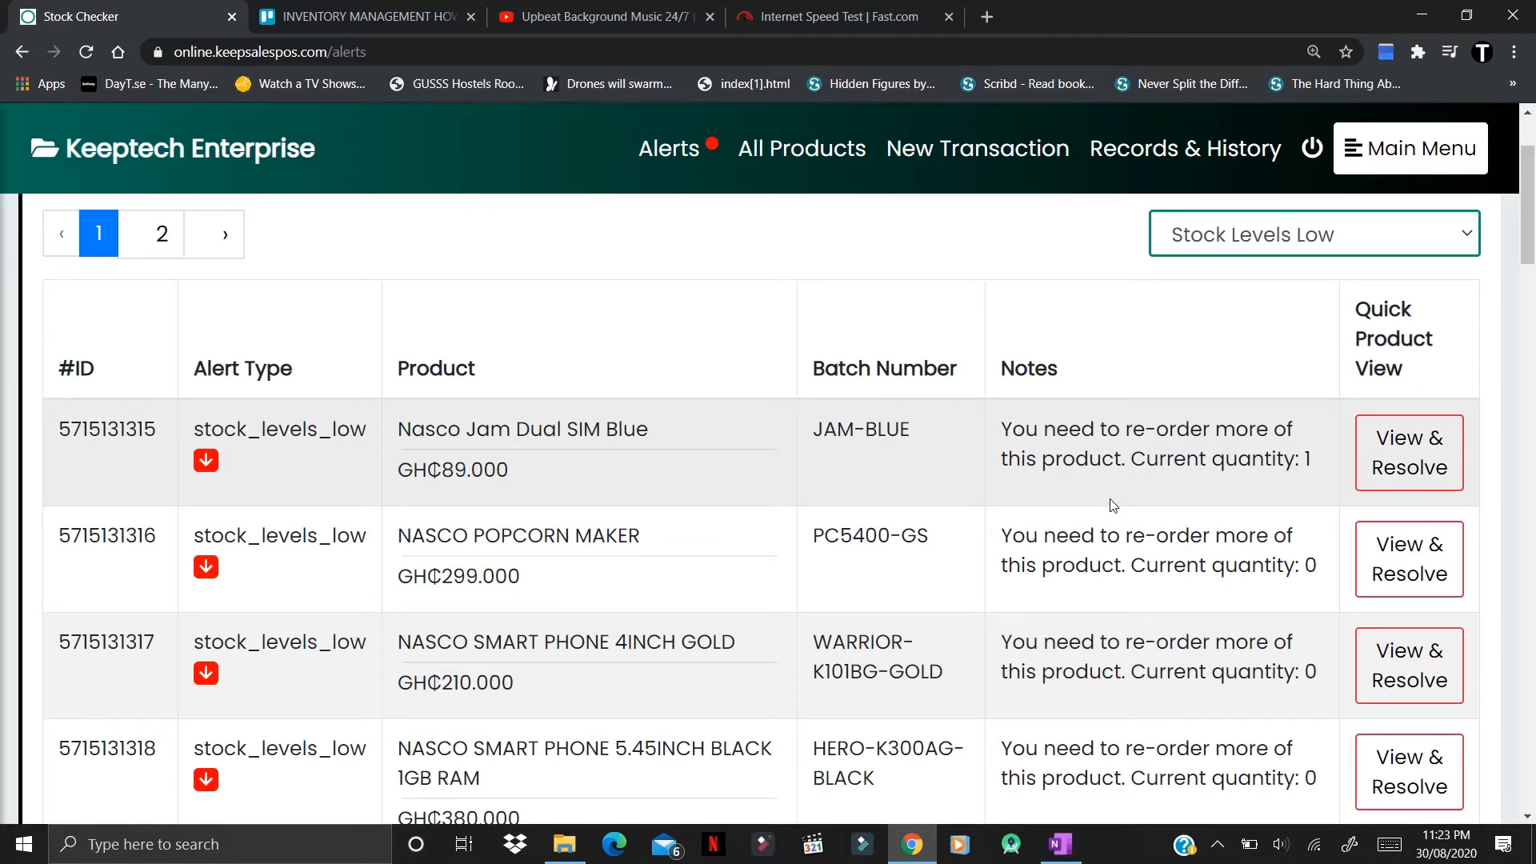
# Open the low-stock alert for Nasco Jam Dual SIM Blue to view and resolve it, and check its product details
pyautogui.click(1416, 465)
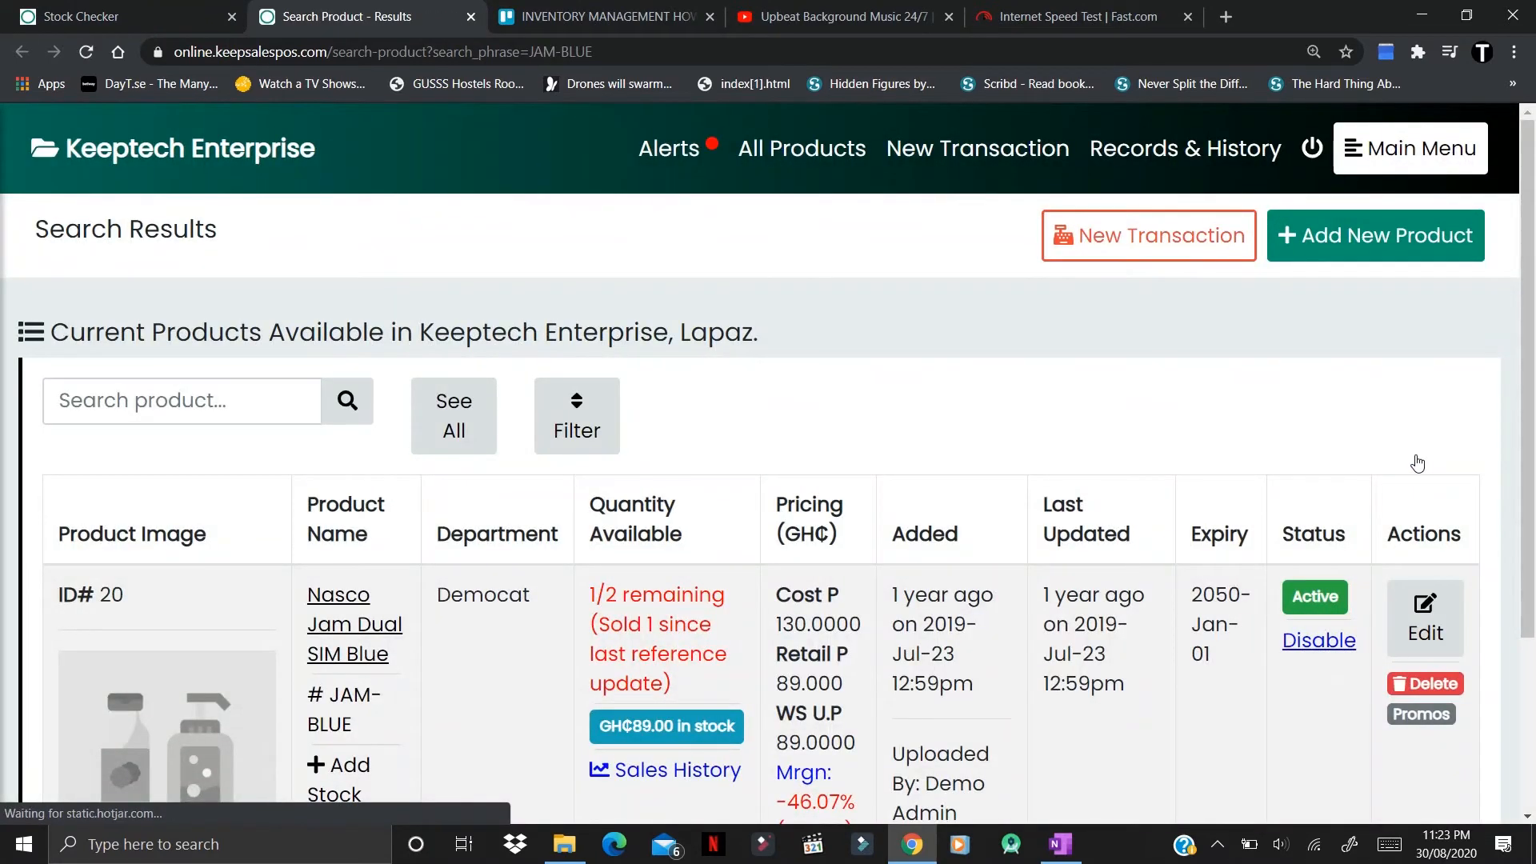
pyautogui.click(1528, 817)
pyautogui.click(1529, 817)
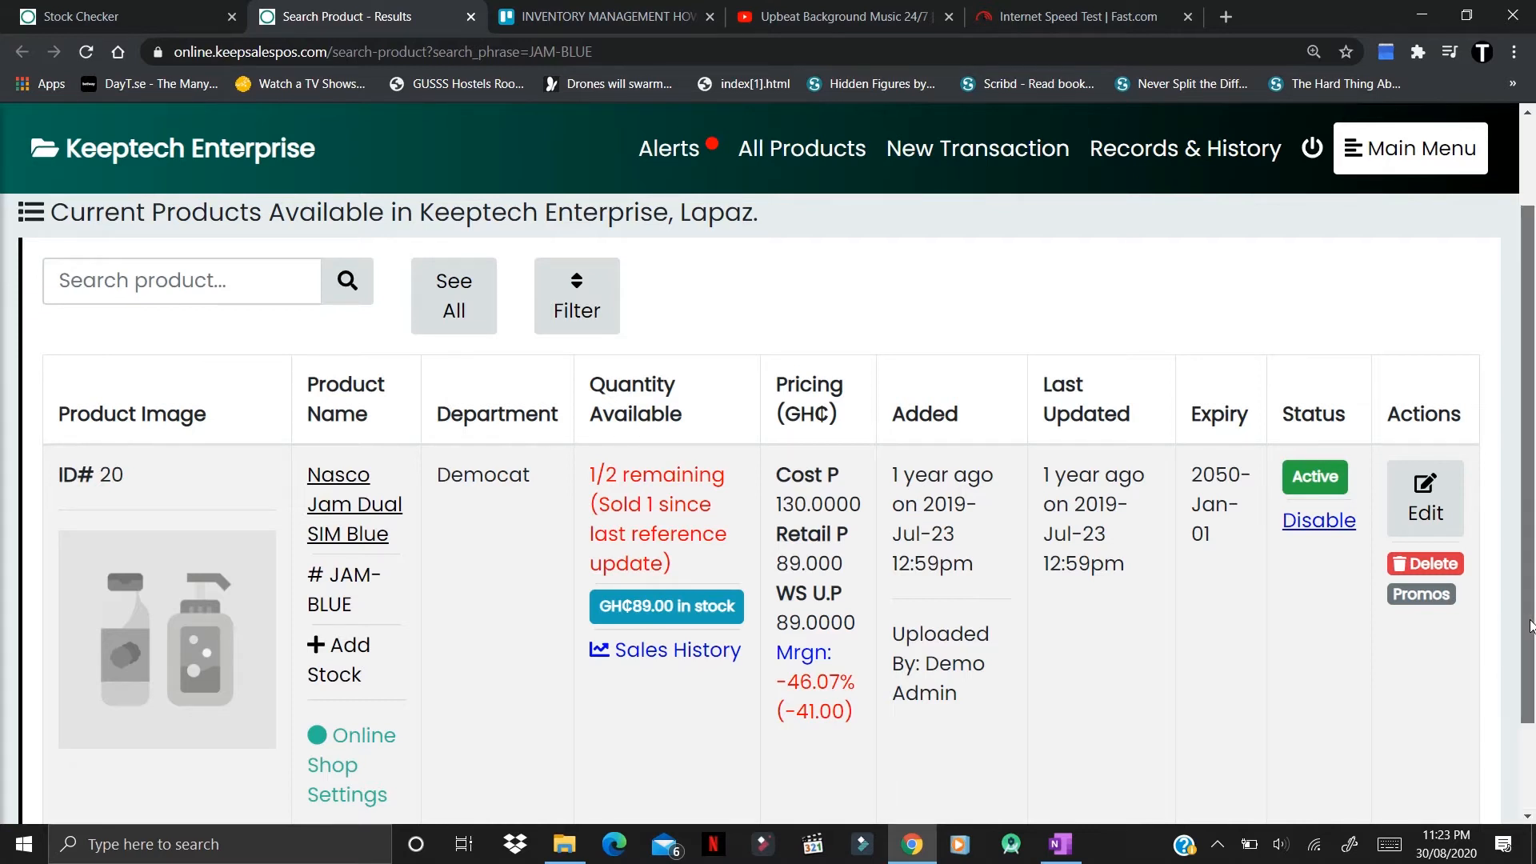
pyautogui.scroll(-2, 1530, 626)
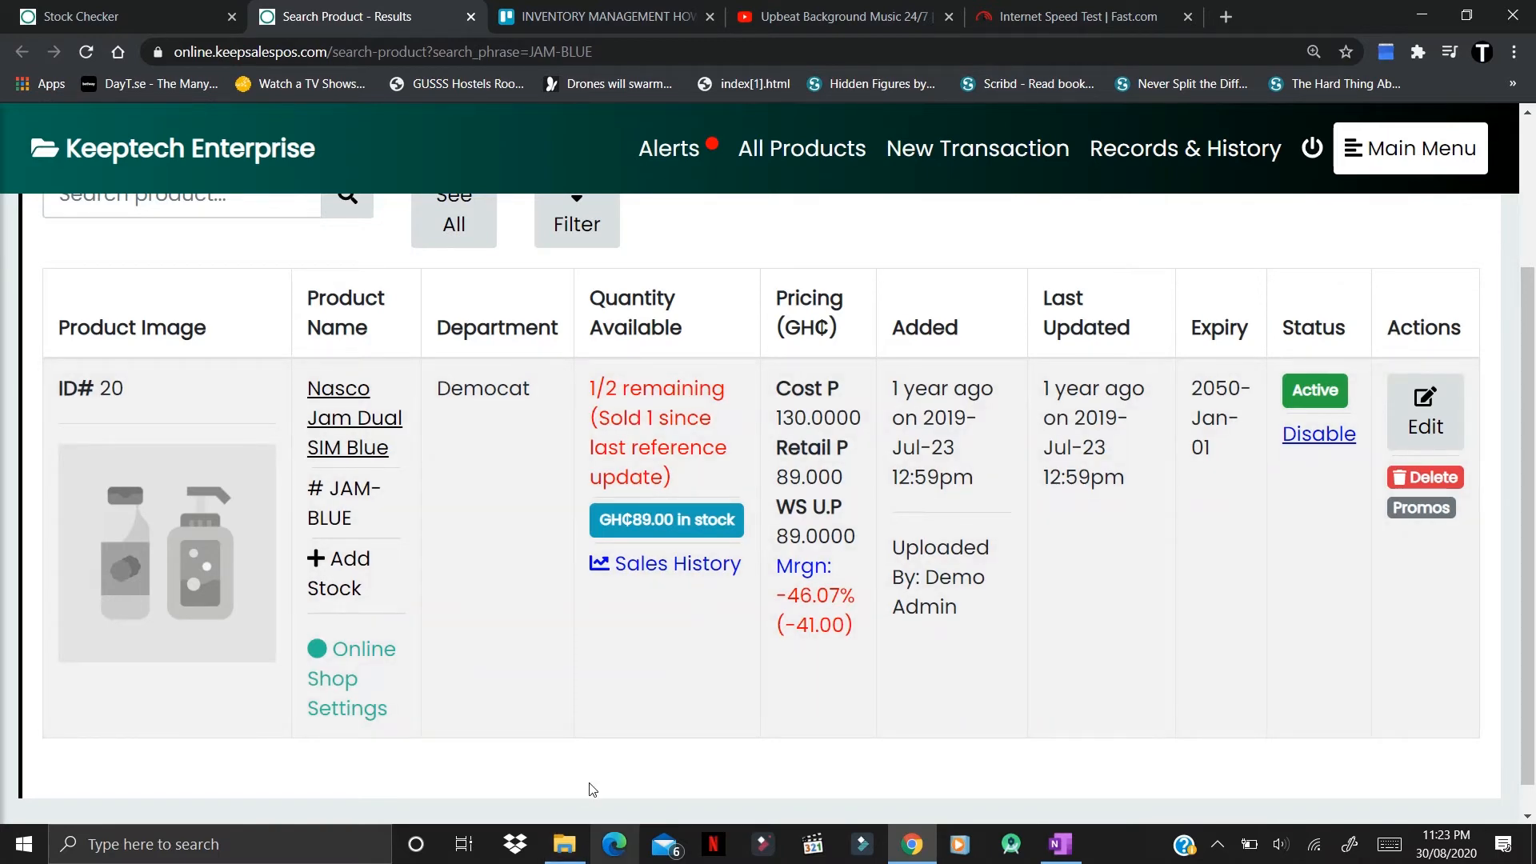
pyautogui.moveTo(564, 844)
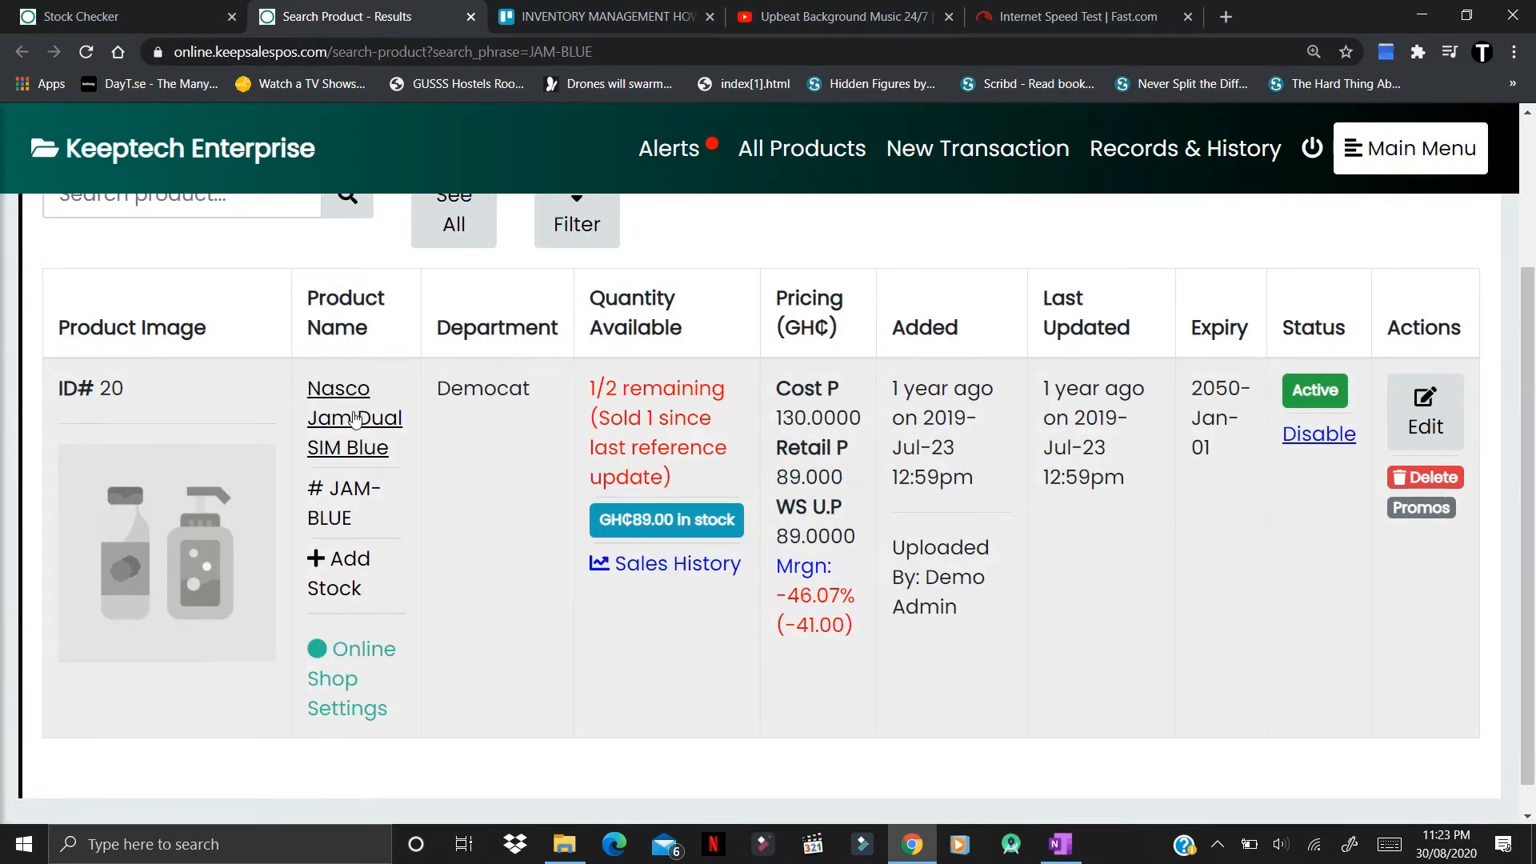
# Open the Nasco Jam Dual SIM Blue product for editing and go through its fields to the stock quantities
pyautogui.click(1420, 410)
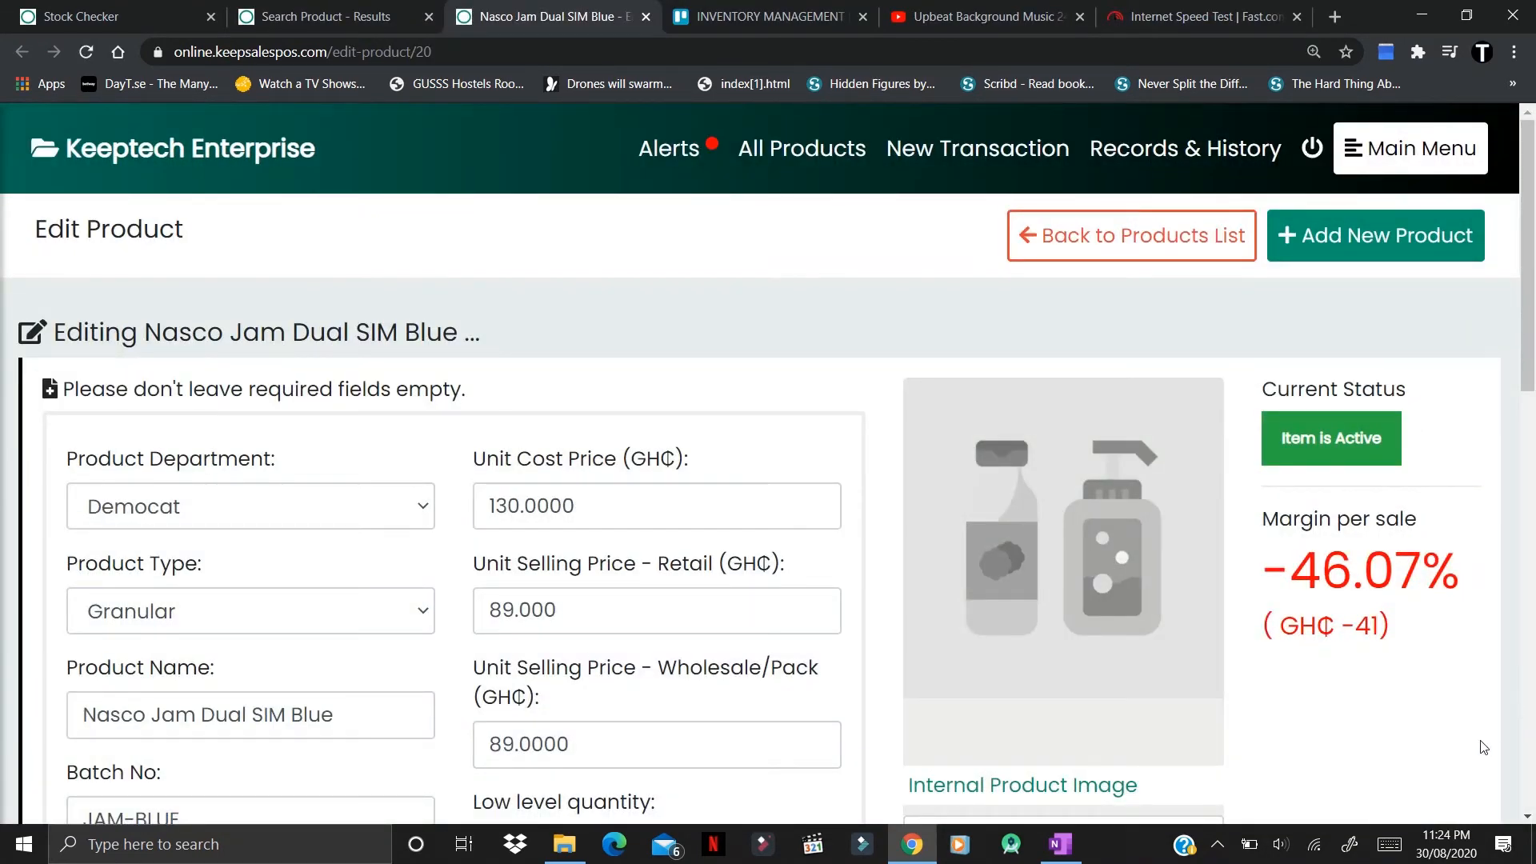
pyautogui.click(1528, 816)
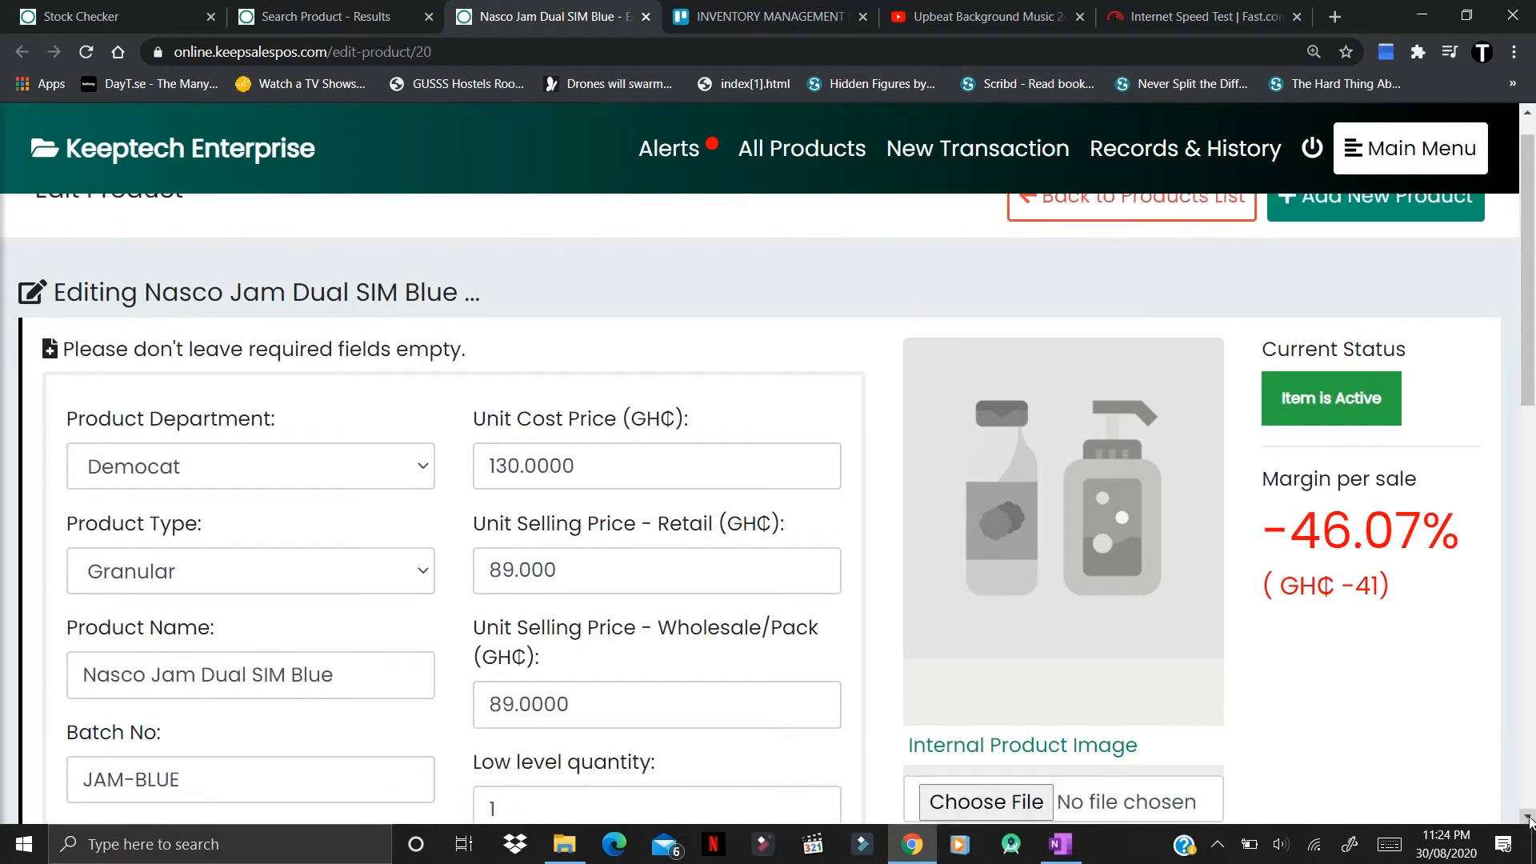
pyautogui.click(1528, 816)
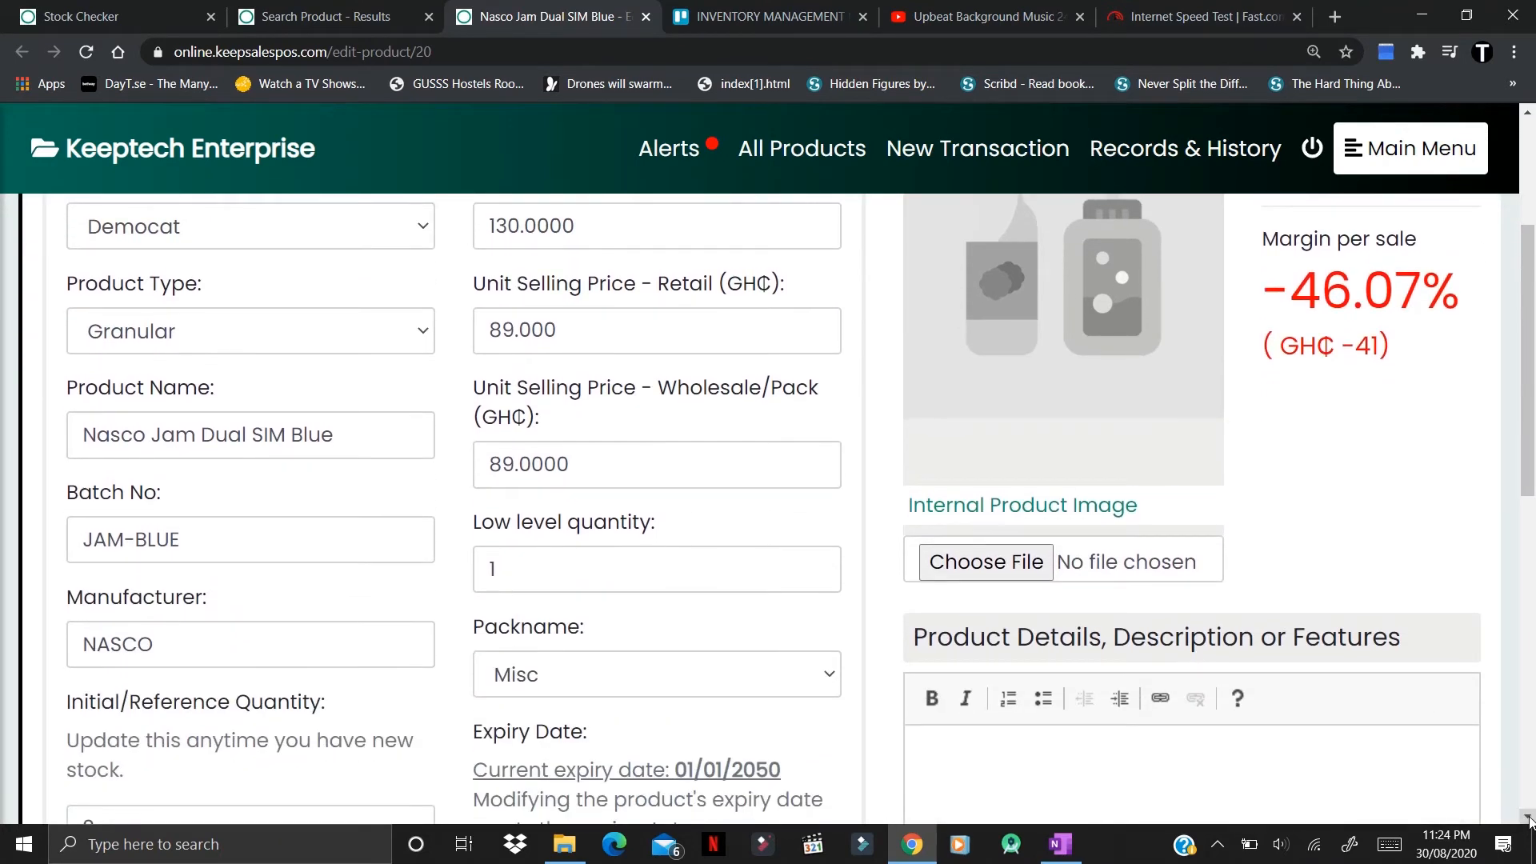
pyautogui.click(1529, 817)
pyautogui.click(1529, 818)
pyautogui.click(1529, 818)
pyautogui.click(1529, 818)
pyautogui.click(1529, 817)
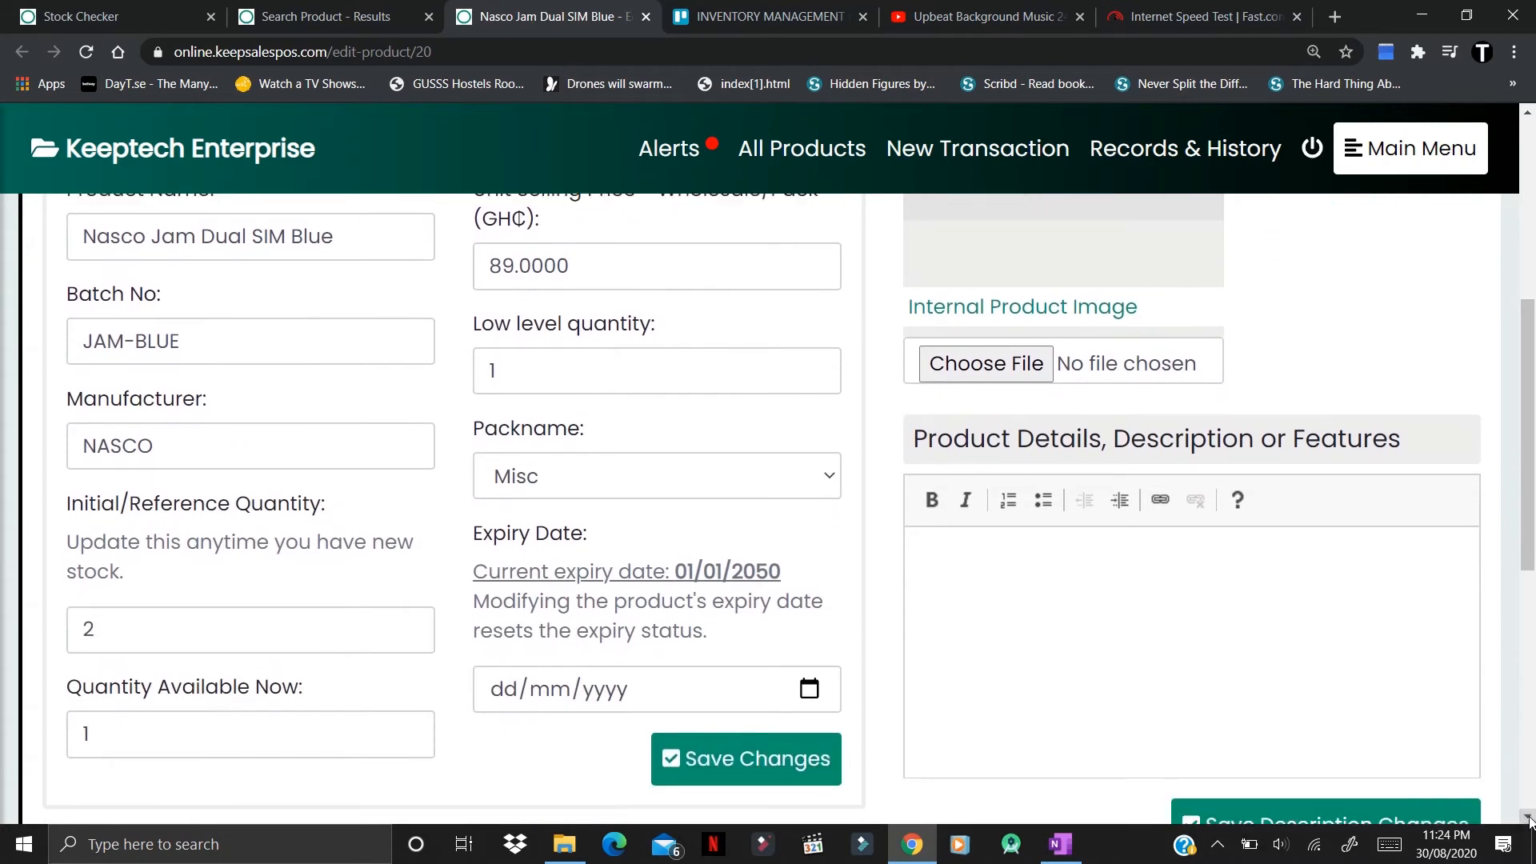
pyautogui.click(1529, 818)
pyautogui.click(1529, 817)
pyautogui.click(1529, 817)
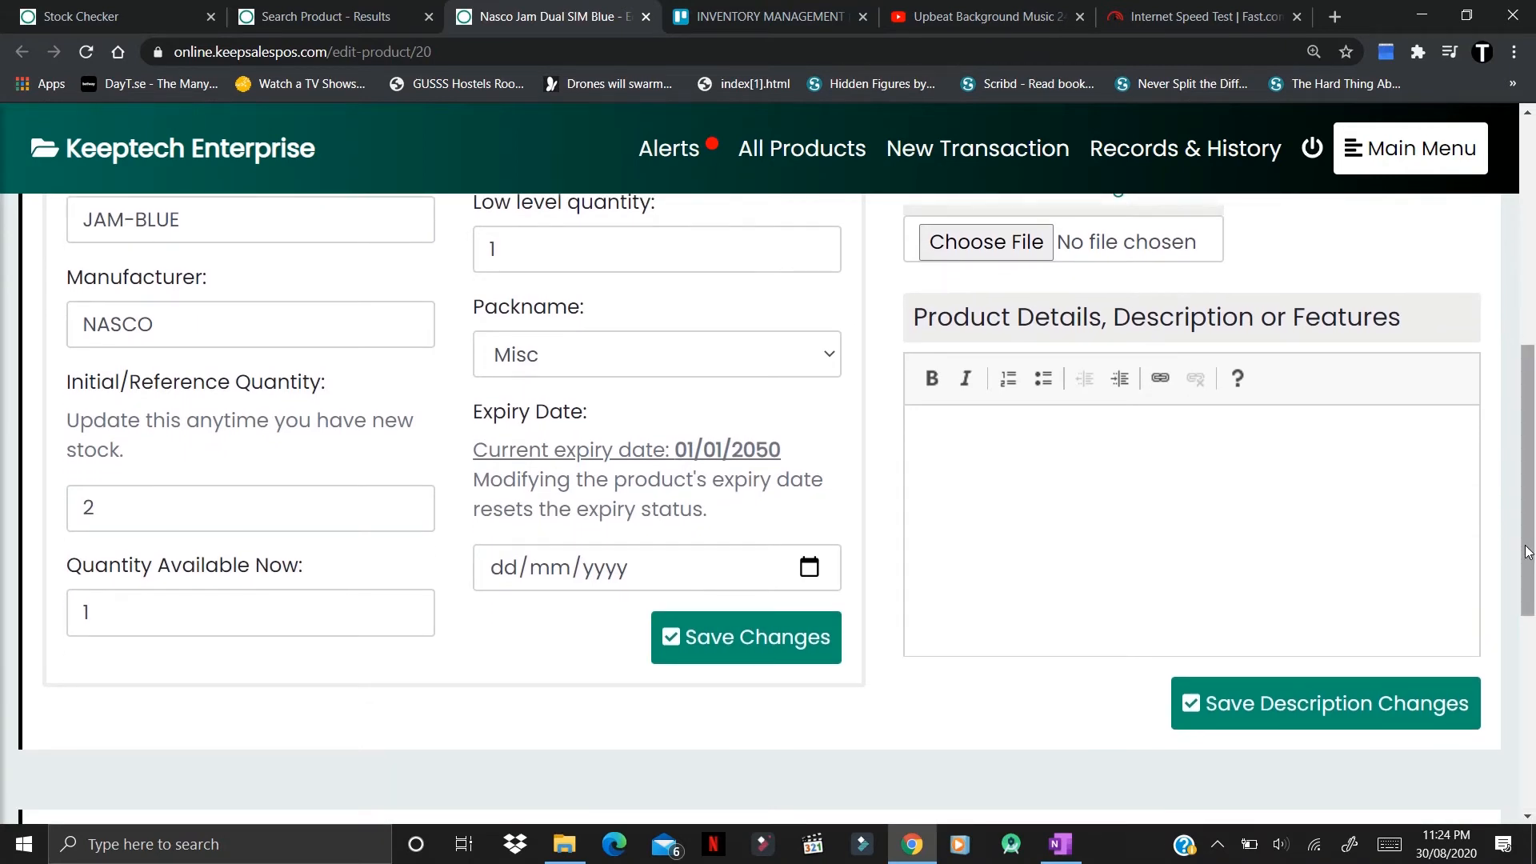
pyautogui.moveTo(1531, 540)
pyautogui.mouseDown()
pyautogui.moveTo(1531, 346)
pyautogui.moveTo(1531, 535)
pyautogui.mouseUp()
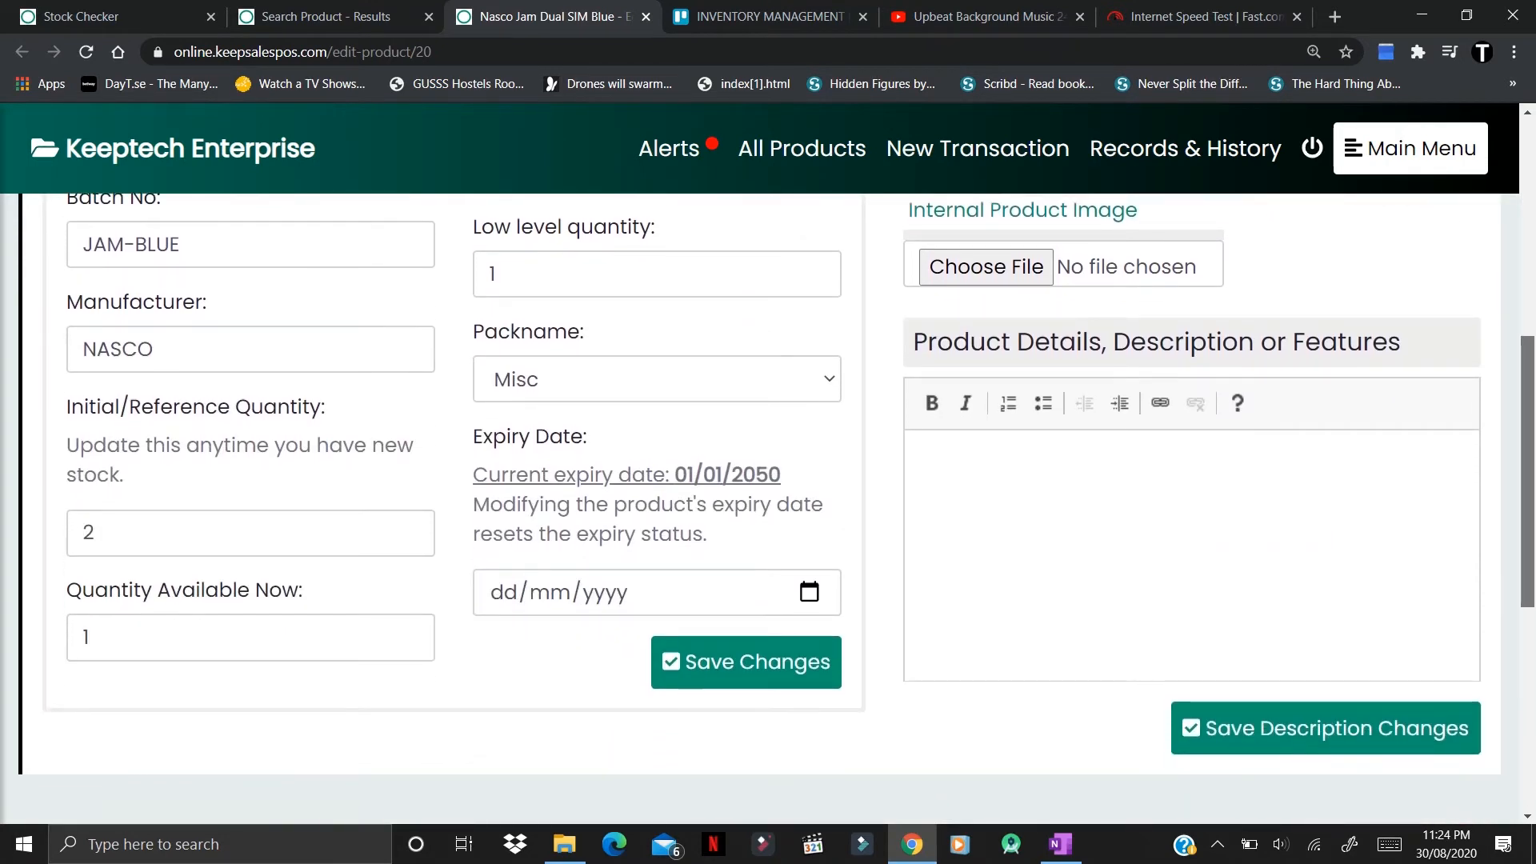
pyautogui.scroll(-2, 915, 444)
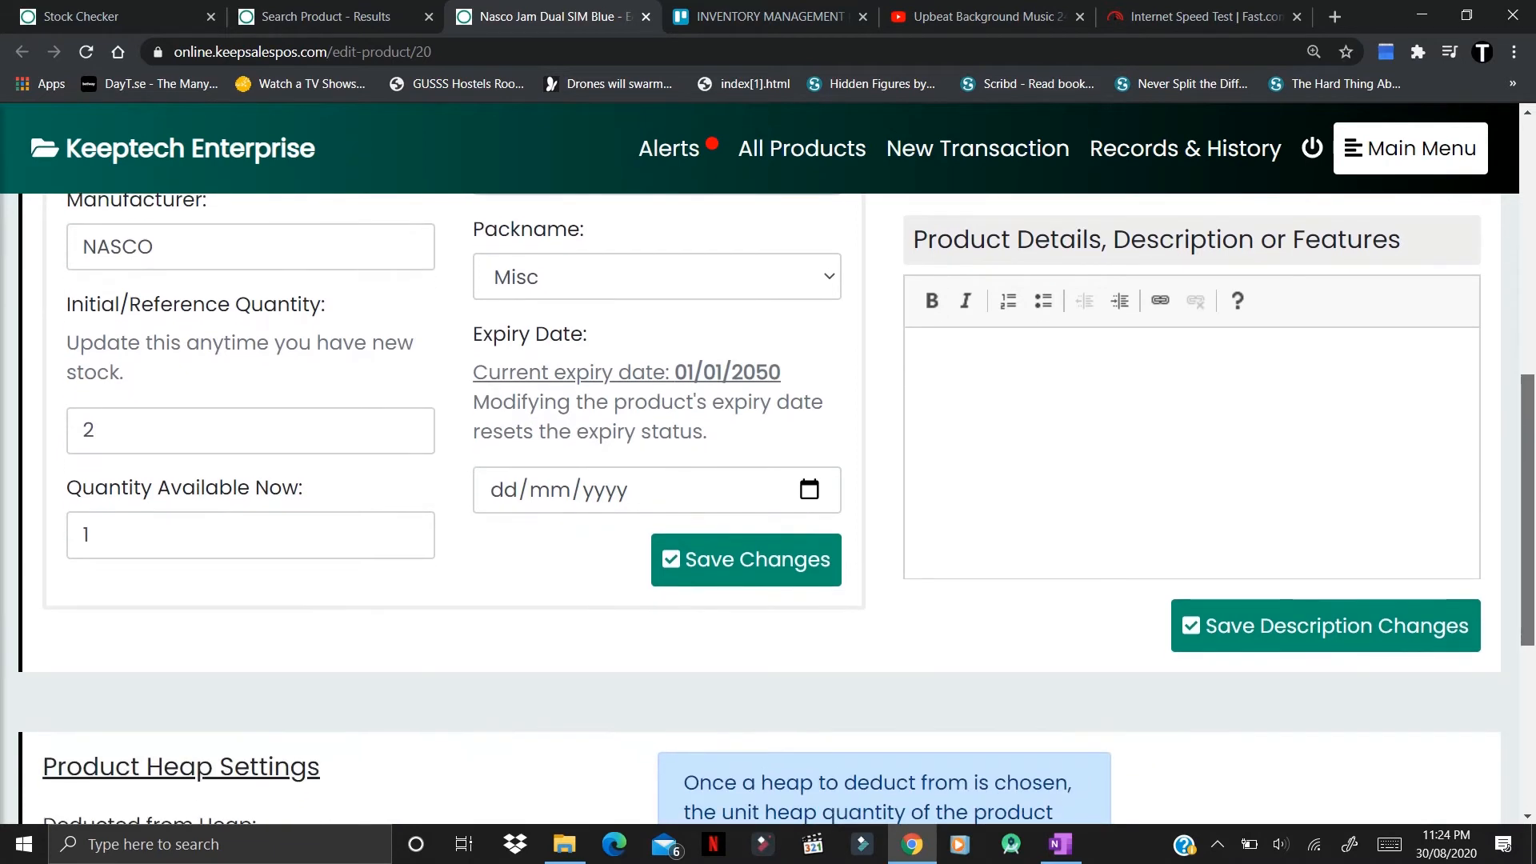
# Set the product's Quantity Available Now to 10
pyautogui.click(140, 406)
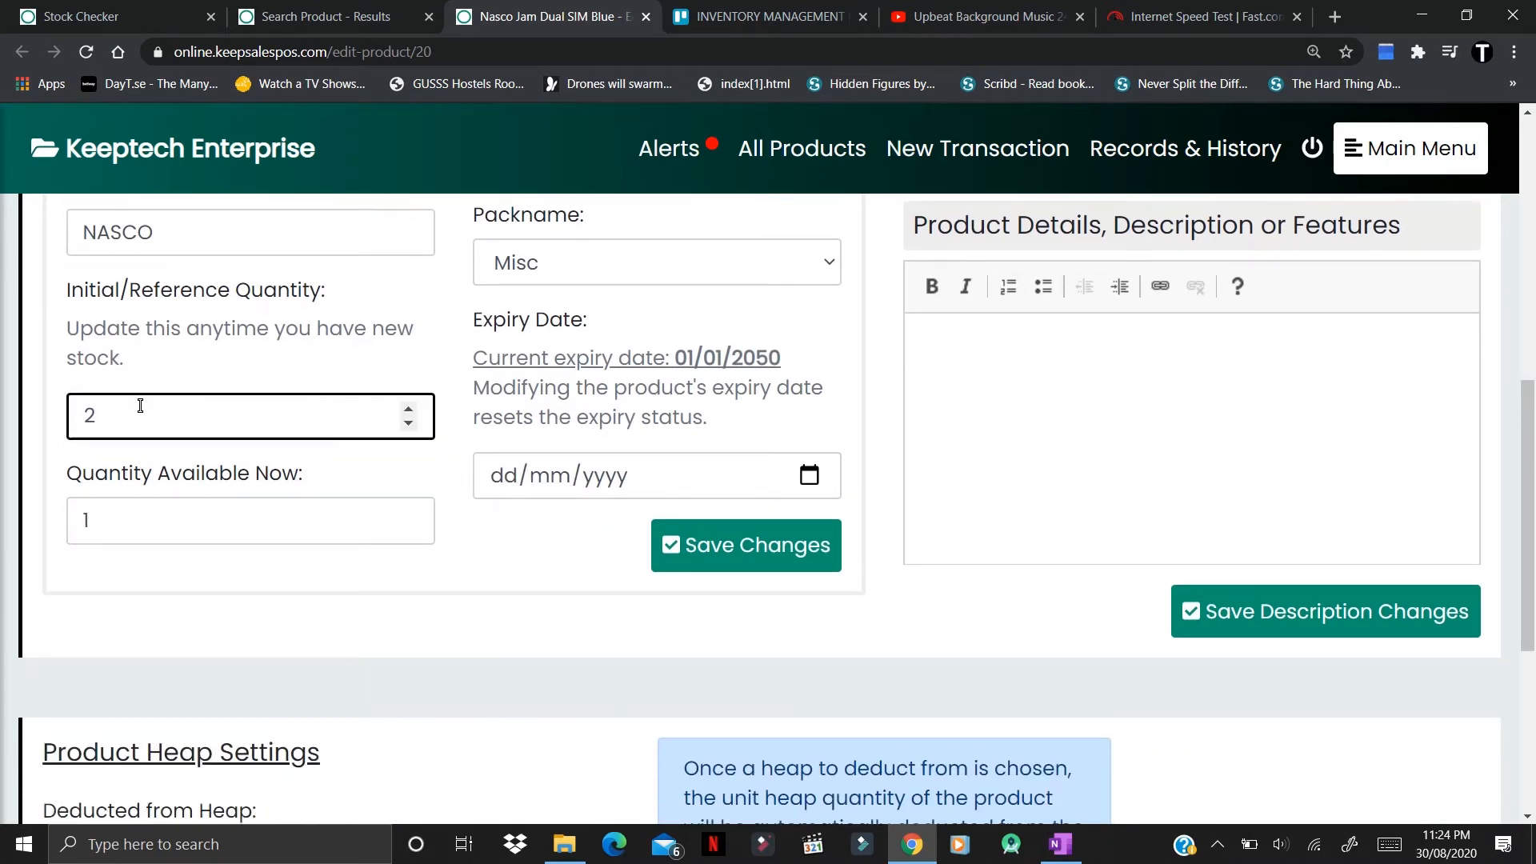
pyautogui.click(115, 523)
pyautogui.press('BackSpace')
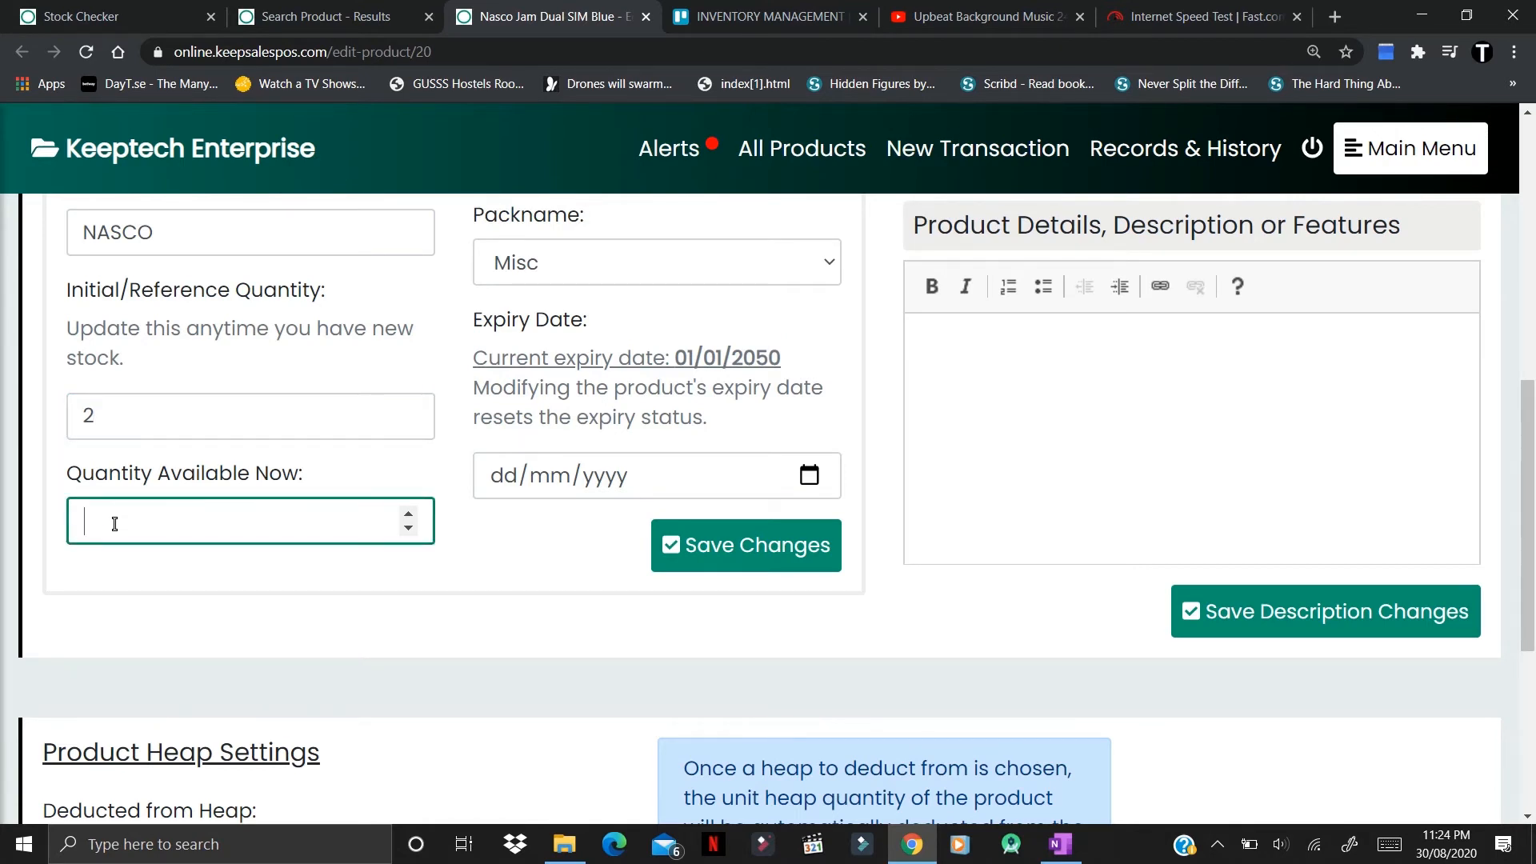
pyautogui.write('10')
# Set both the Initial/Reference Quantity and the Quantity Available Now to 50
pyautogui.click(135, 417)
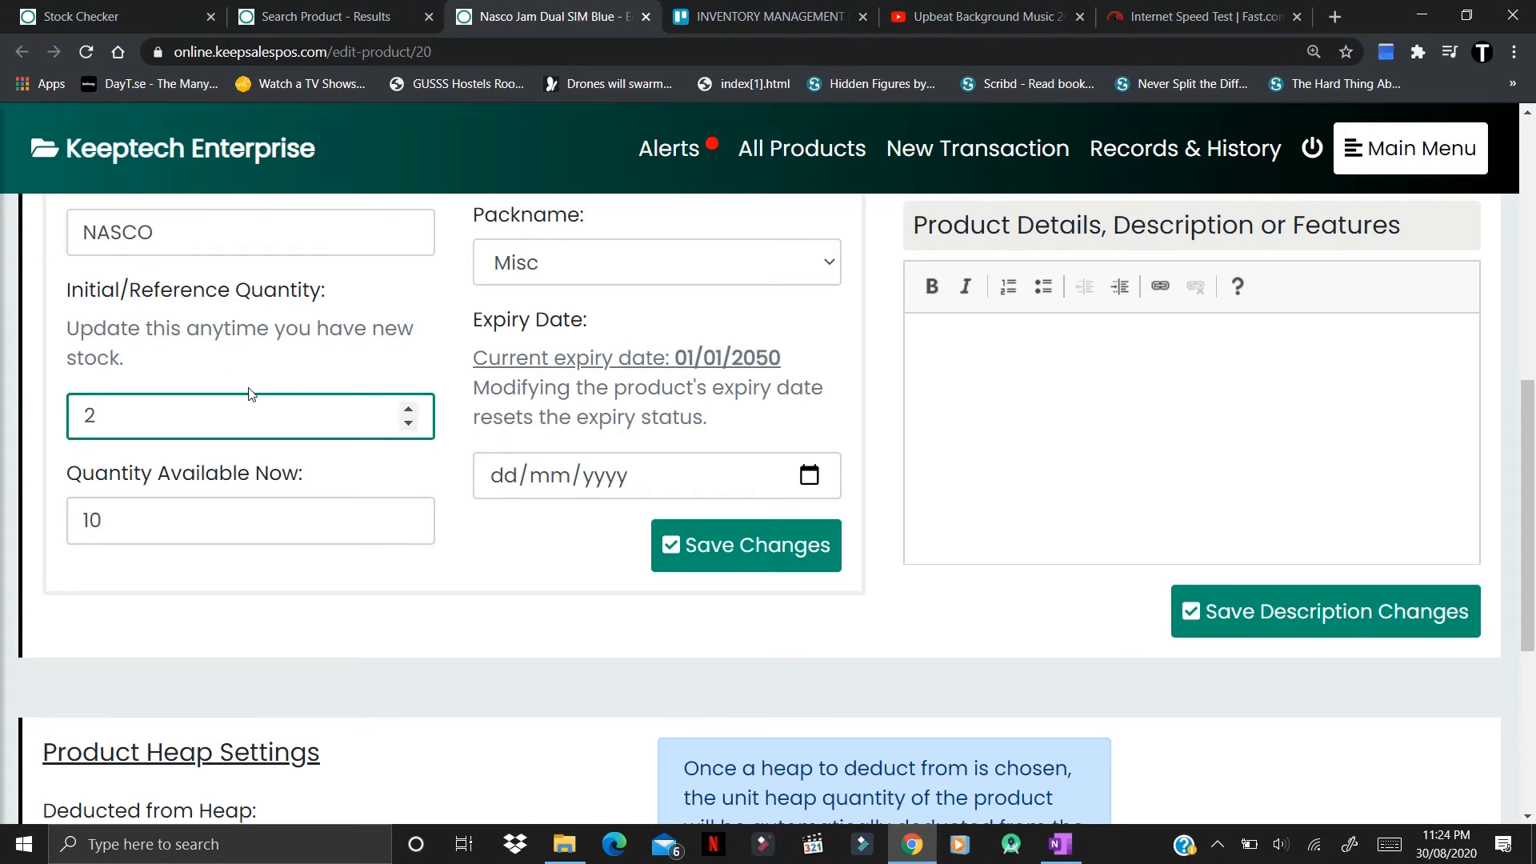
pyautogui.press('BackSpace')
pyautogui.write('50')
pyautogui.click(134, 518)
pyautogui.press('BackSpace')
pyautogui.press('BackSpace')
pyautogui.write('50')
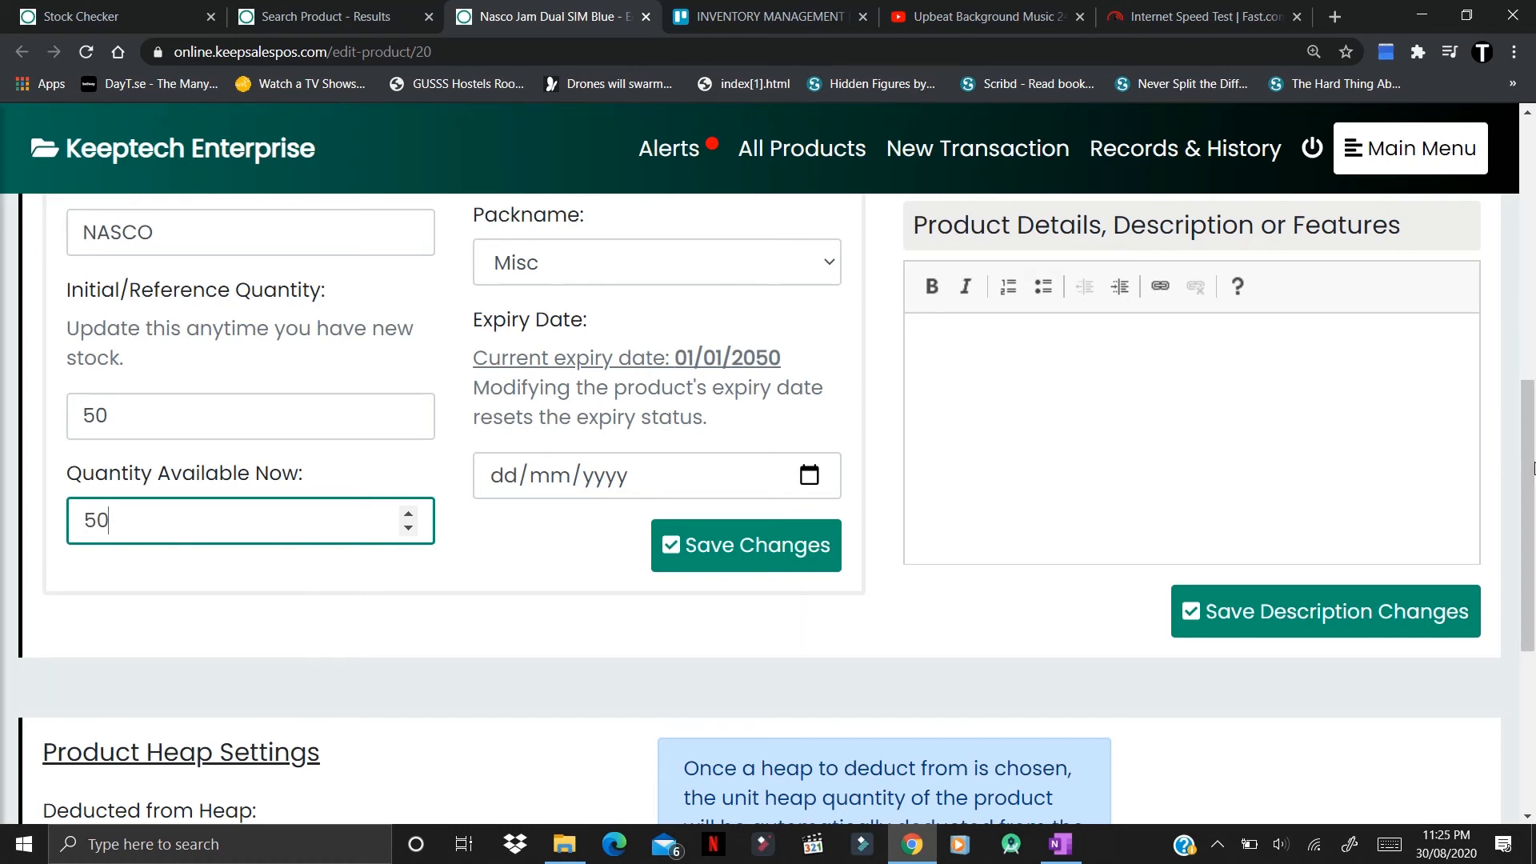
# Save the product's quantity changes and dismiss the confirmation message
pyautogui.click(748, 547)
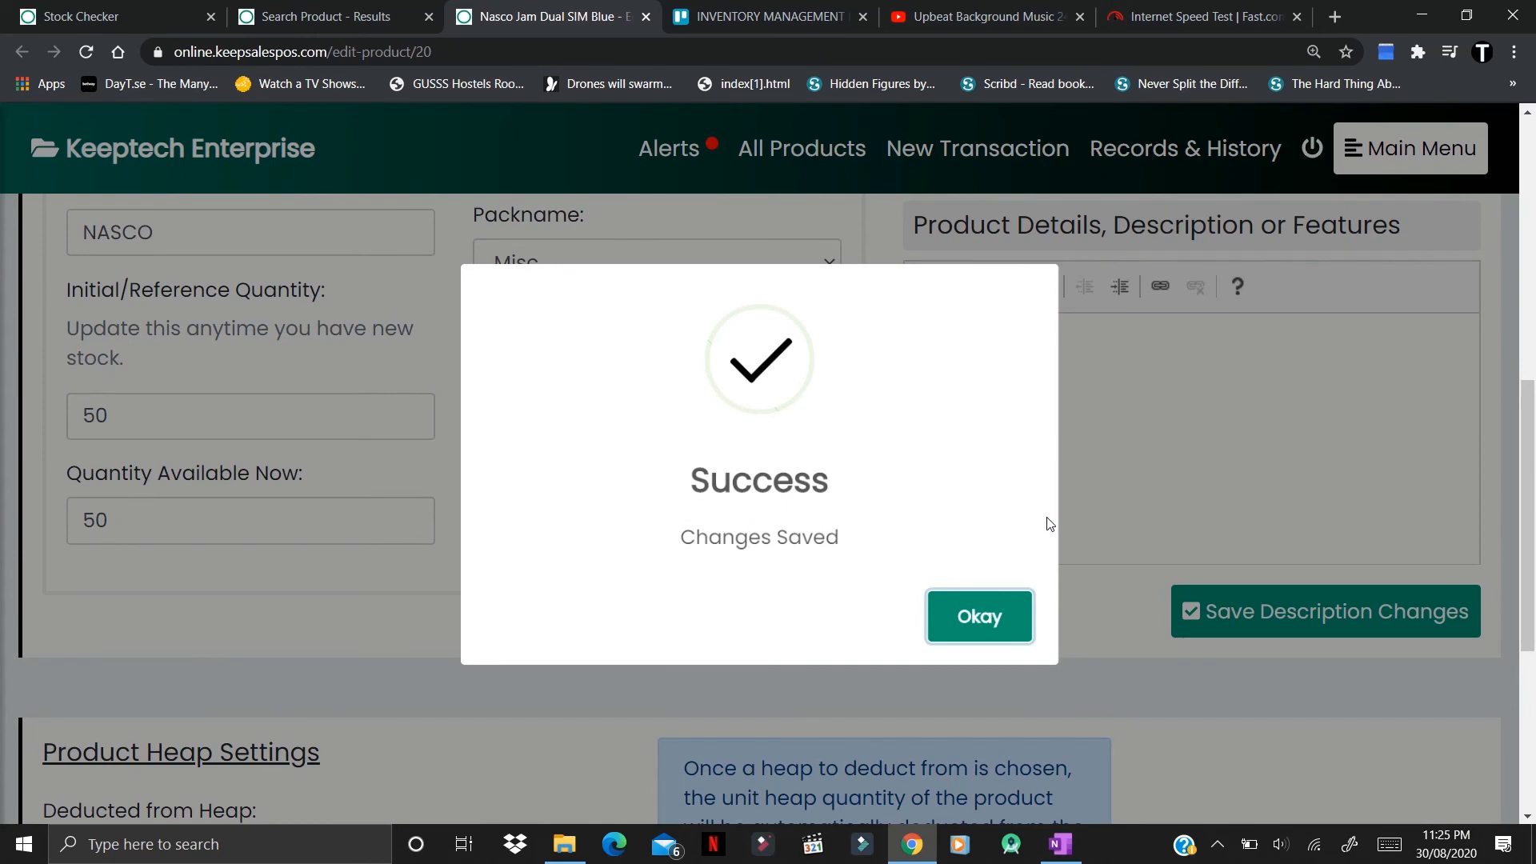
pyautogui.click(1001, 634)
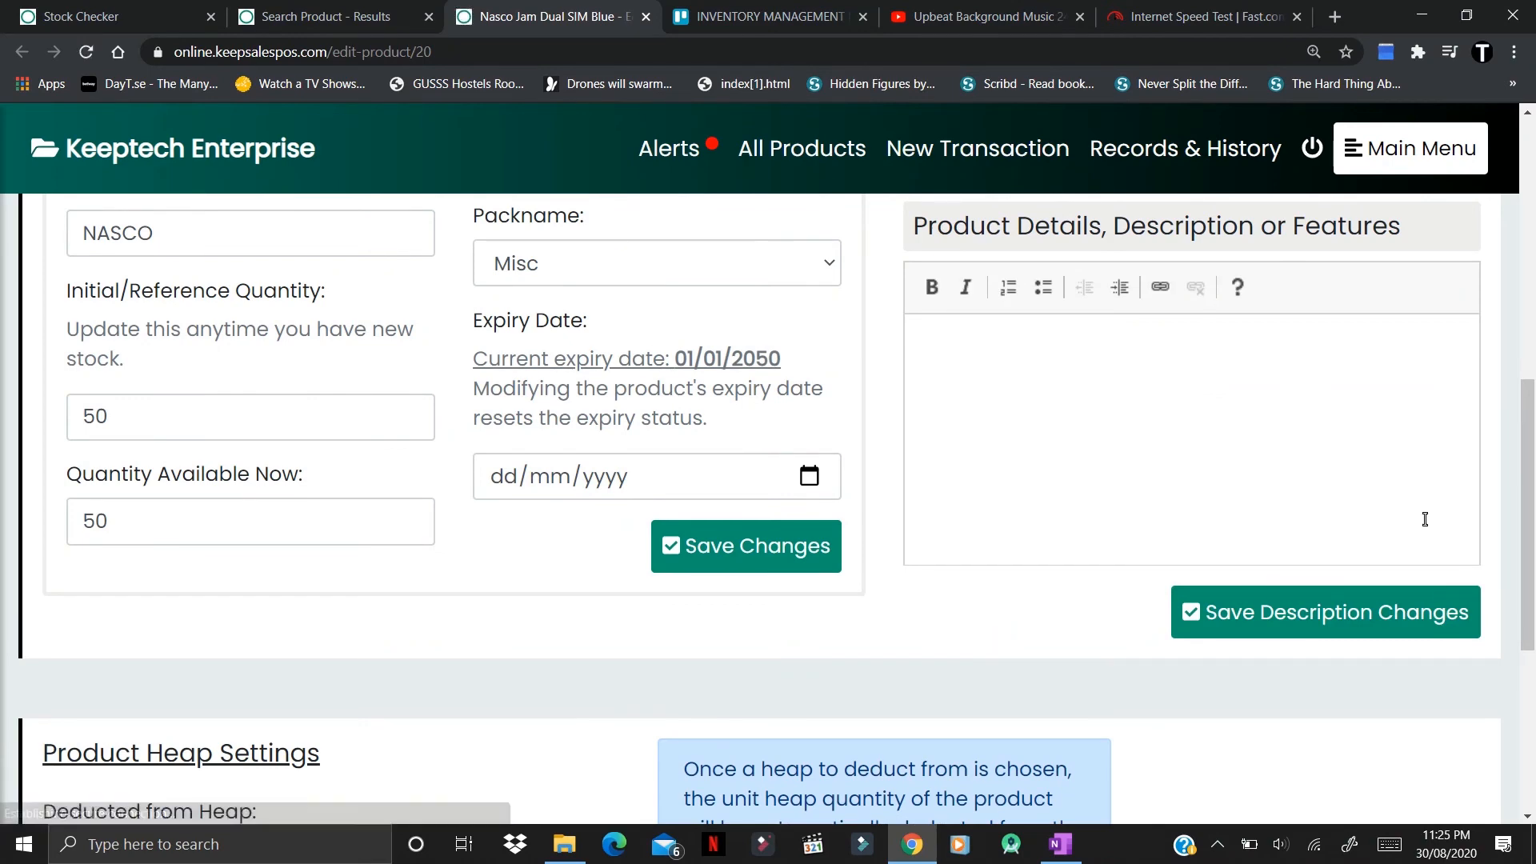
pyautogui.moveTo(1529, 510); pyautogui.dragTo(1533, 212)
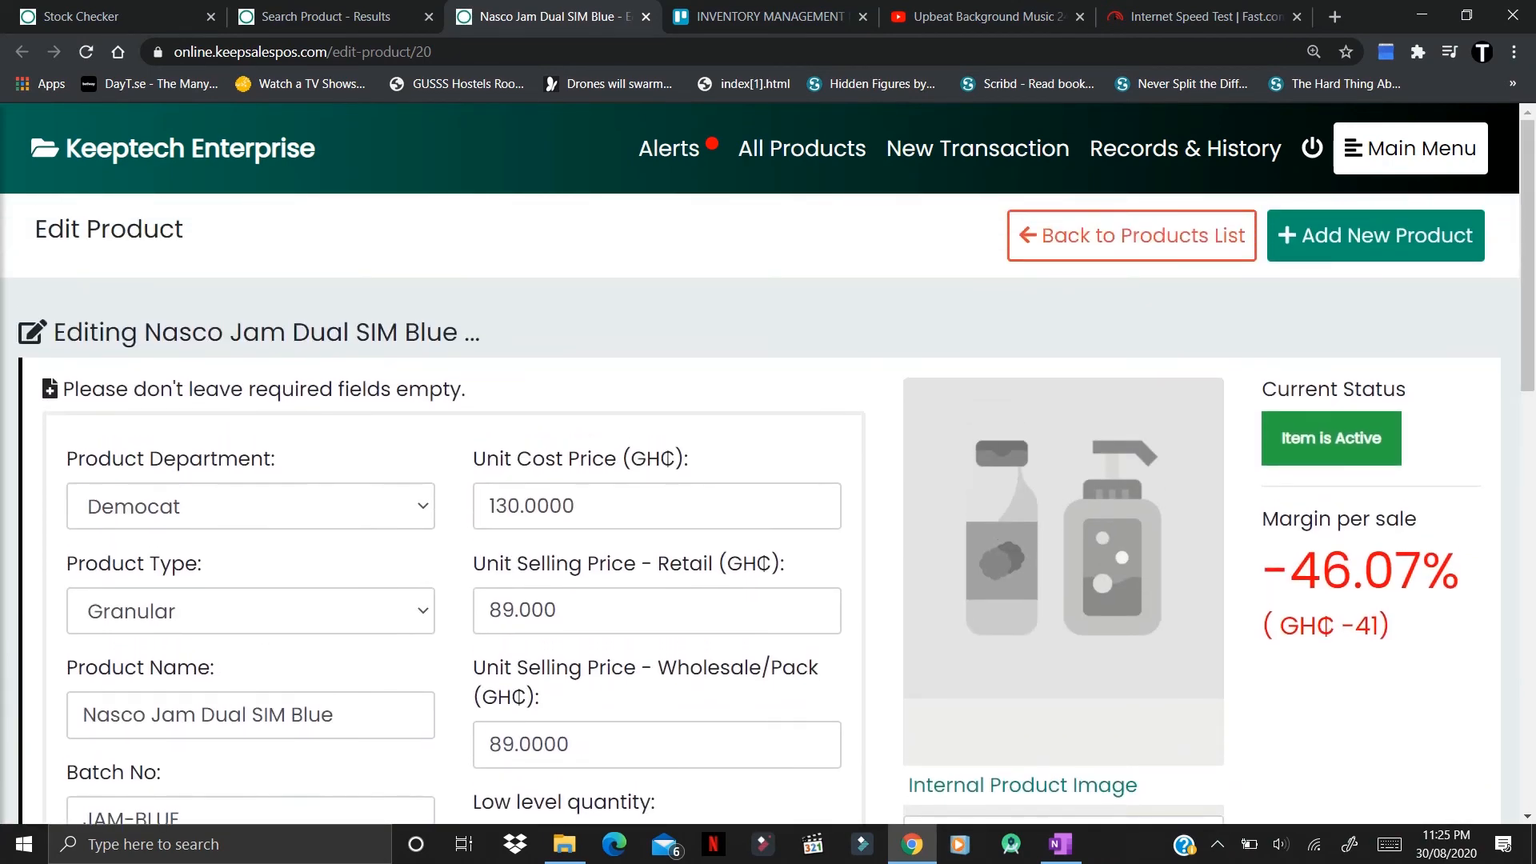